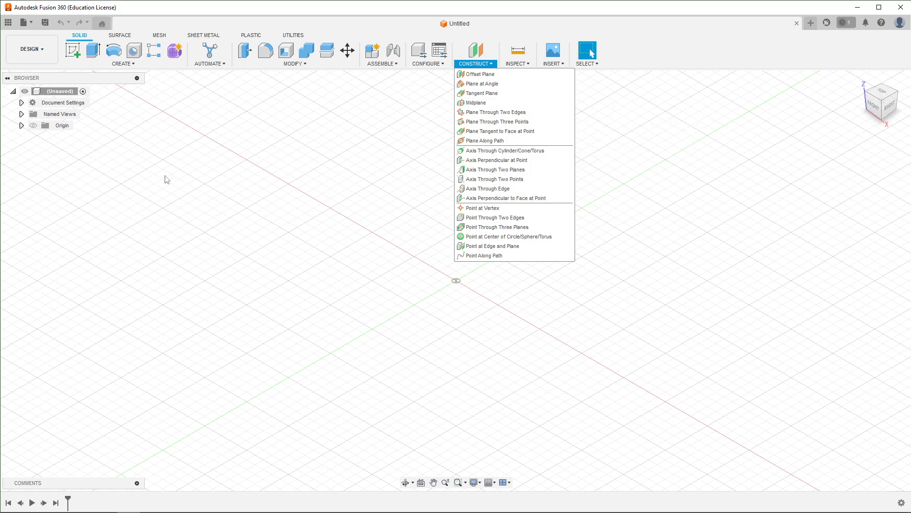
{"action": "left_click", "coordinate": [433, 305]}
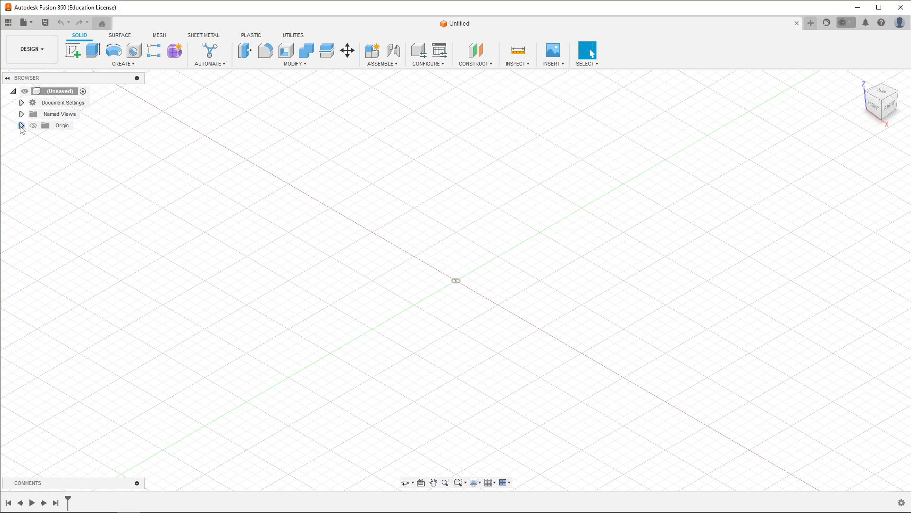
{"action": "left_click", "coordinate": [22, 126]}
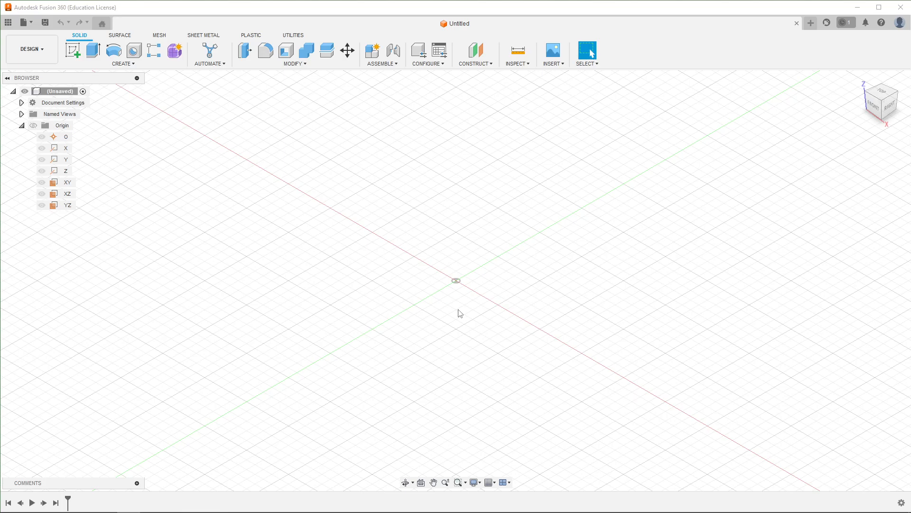
{"action": "left_click", "coordinate": [475, 63]}
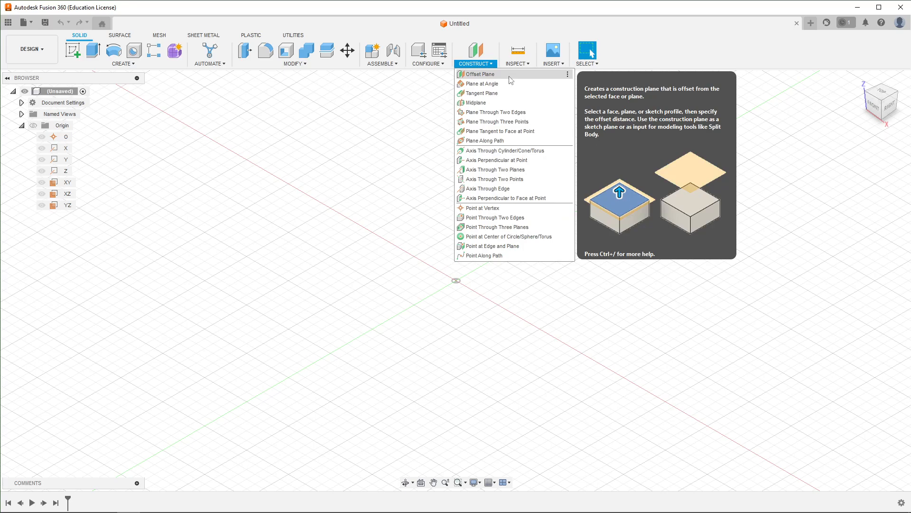
{"action": "left_click", "coordinate": [143, 68]}
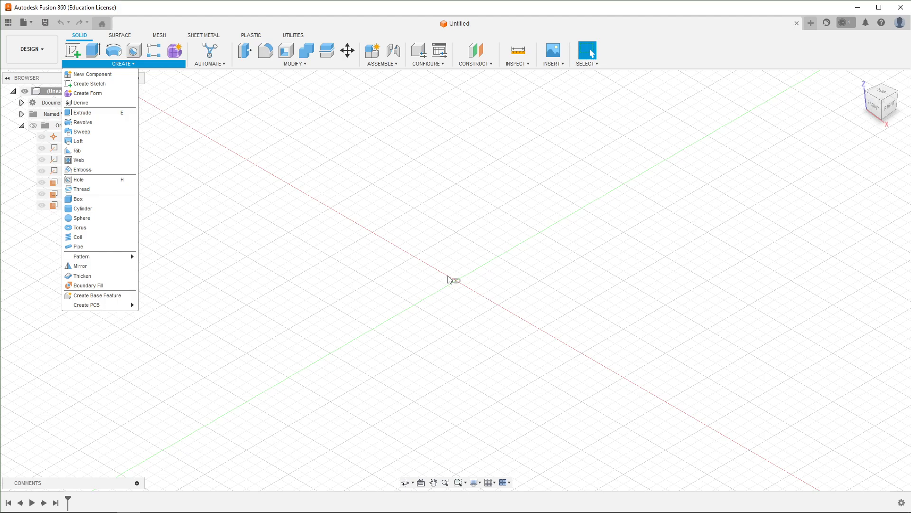
{"action": "left_click", "coordinate": [477, 274]}
- Start a sketch on the XY plane and draw a 100 by 100 mm center rectangle at the origin
{"action": "left_click", "coordinate": [75, 50]}
{"action": "left_click", "coordinate": [480, 297]}
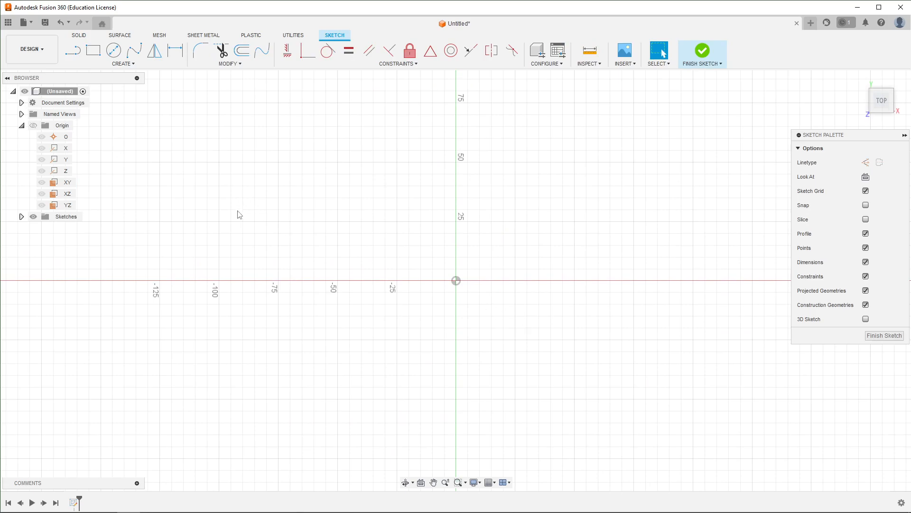
{"action": "left_click", "coordinate": [118, 66]}
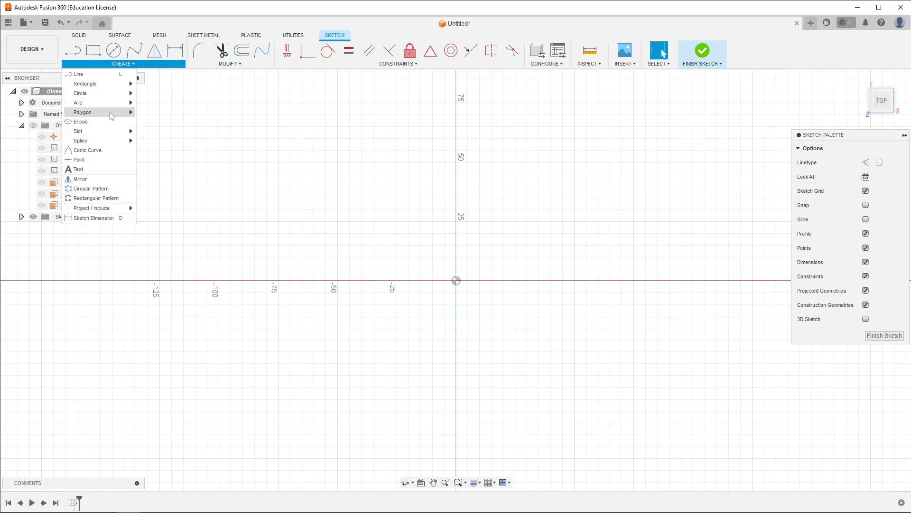
{"action": "mouse_move", "coordinate": [126, 86]}
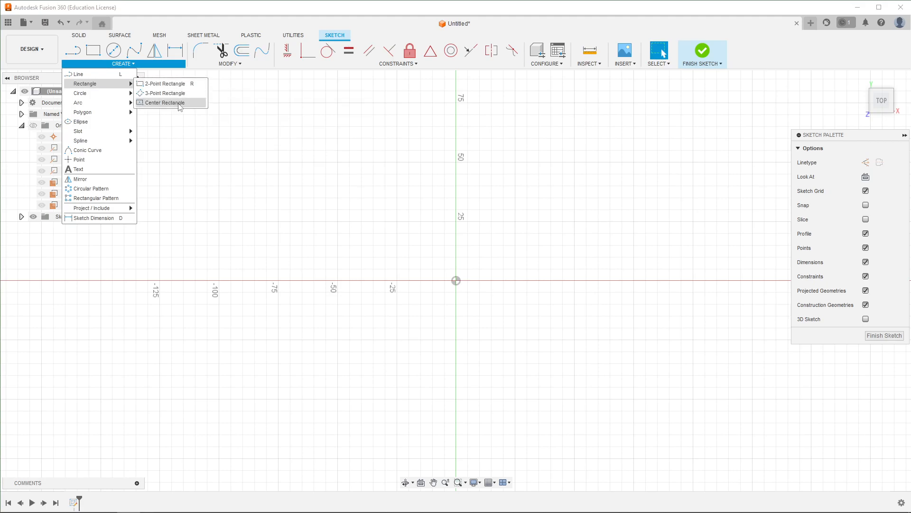
{"action": "left_click", "coordinate": [179, 102]}
{"action": "left_click", "coordinate": [457, 281]}
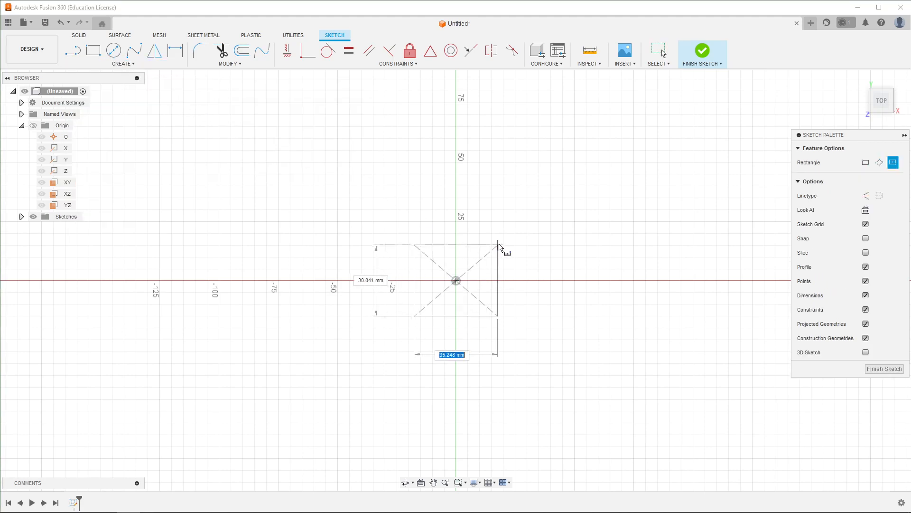
{"action": "type", "text": "100"}
{"action": "key", "text": "Tab"}
{"action": "type", "text": "100"}
{"action": "key", "text": "Tab"}
{"action": "key", "text": "Return"}
{"action": "key", "text": "Escape"}
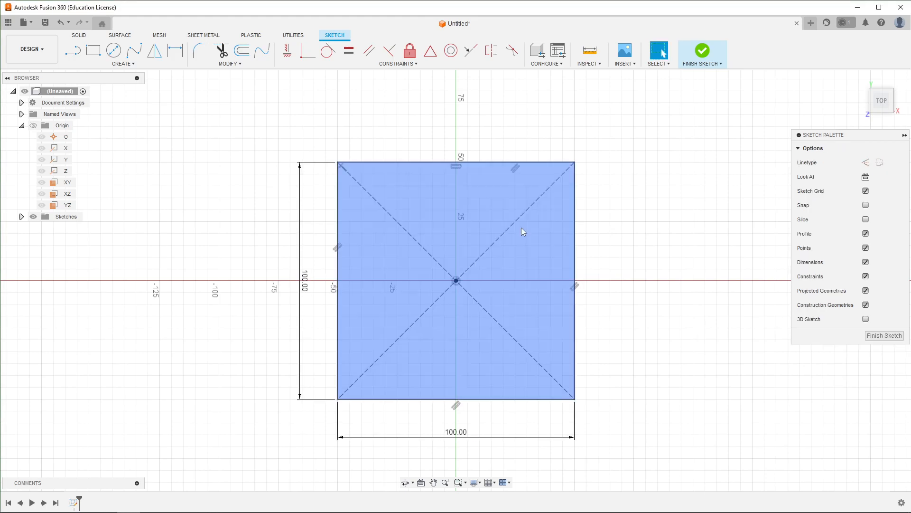
- Finish the rectangle sketch
{"action": "scroll", "coordinate": [711, 325], "scroll_direction": "down", "scroll_amount": 3}
{"action": "mouse_move", "coordinate": [701, 349]}
{"action": "middle_mouse_down", "text": "shift"}
{"action": "mouse_move", "coordinate": [700, 311]}
{"action": "mouse_move", "coordinate": [677, 313]}
{"action": "middle_mouse_up", "text": "shift"}
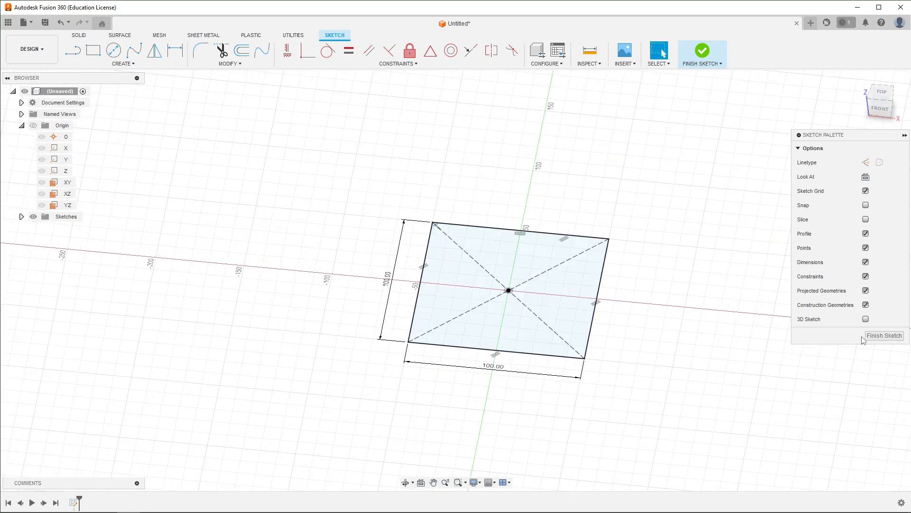
{"action": "left_click", "coordinate": [884, 336]}
- Show the origin planes and examine the square sketch relative to them
{"action": "middle_click_drag", "start_coordinate": [618, 303], "coordinate": [546, 304]}
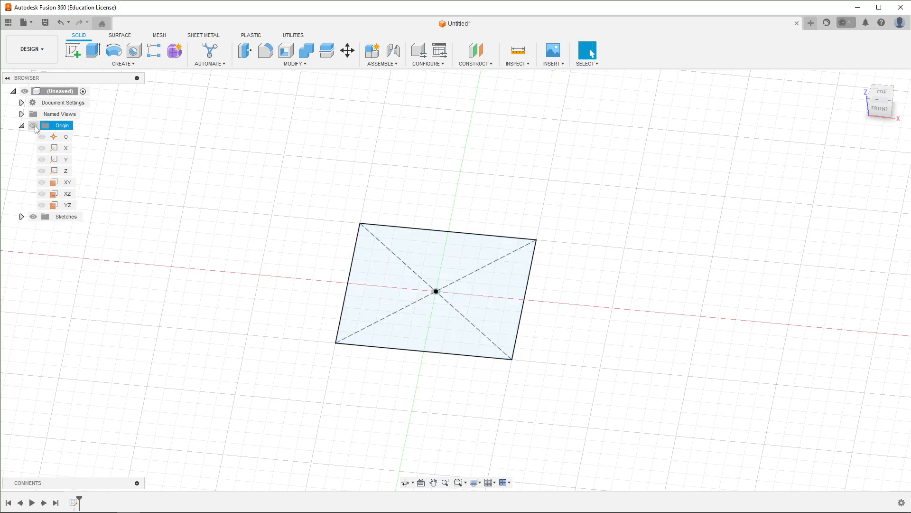
{"action": "left_click", "coordinate": [34, 126]}
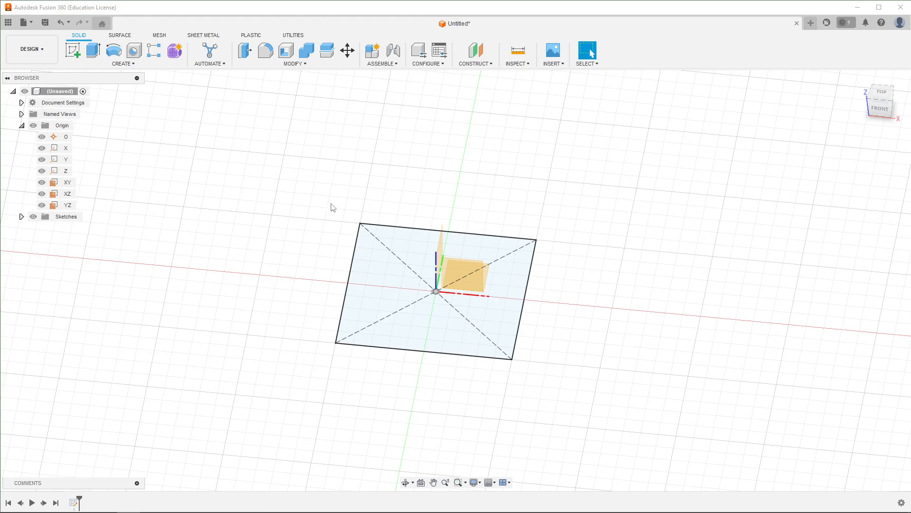
{"action": "middle_click_drag", "start_coordinate": [668, 359], "coordinate": [610, 346], "text": "shift"}
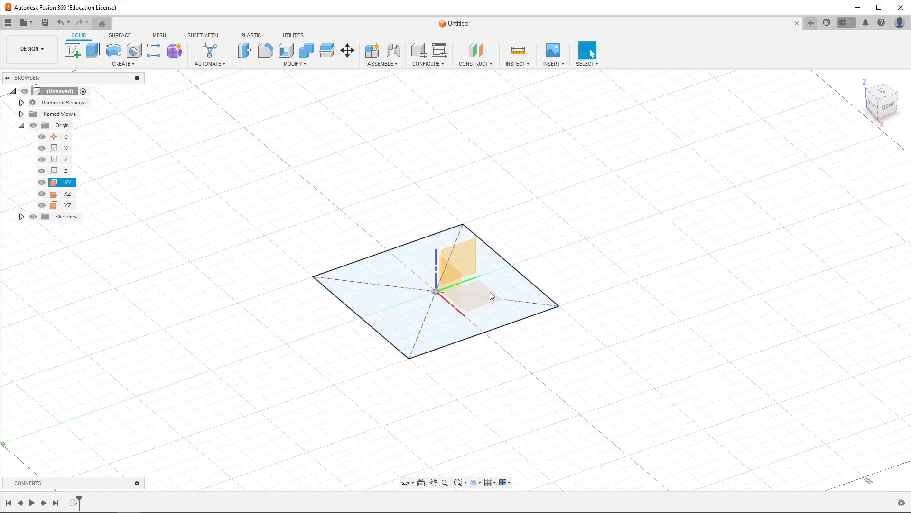
{"action": "left_click", "coordinate": [484, 315]}
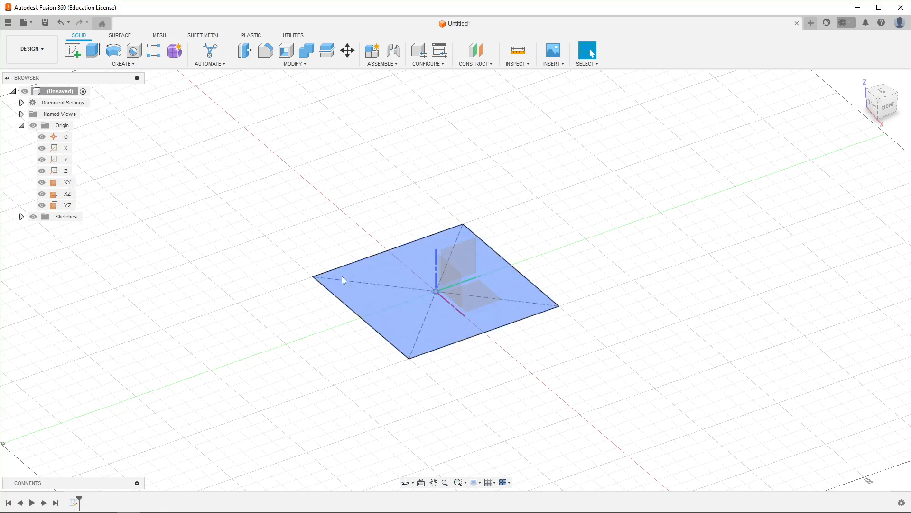
{"action": "left_click", "coordinate": [22, 217]}
{"action": "left_click", "coordinate": [435, 284]}
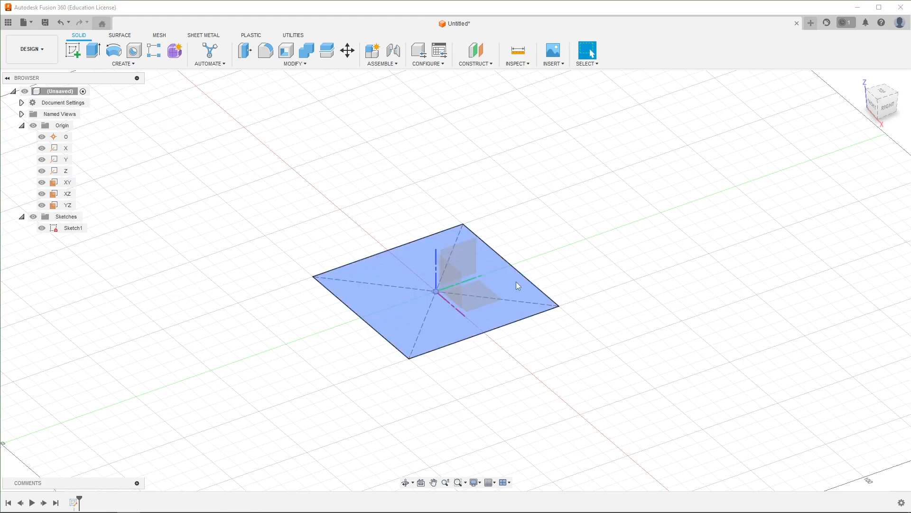
{"action": "left_click", "coordinate": [481, 284]}
{"action": "left_click", "coordinate": [587, 310]}
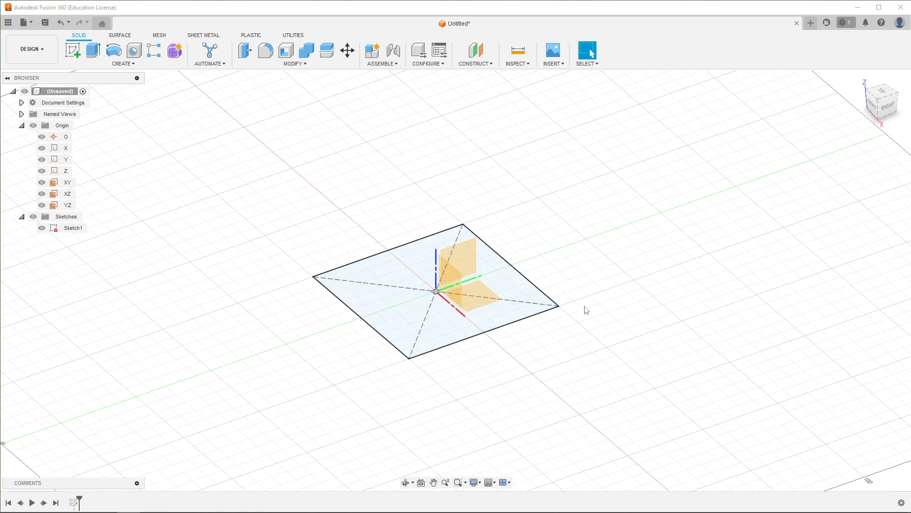
{"action": "left_click", "coordinate": [480, 289]}
- Create an offset plane 30 mm above the square sketch profile
{"action": "left_click", "coordinate": [482, 66]}
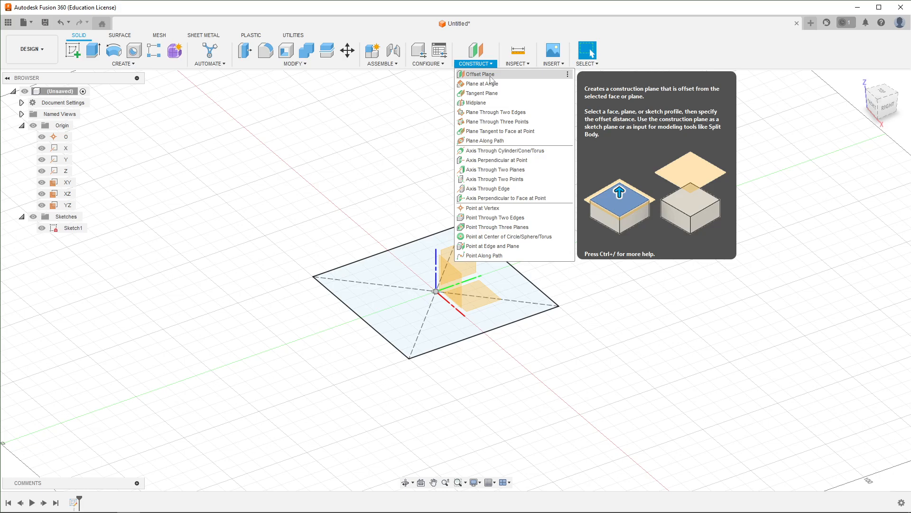
{"action": "left_click", "coordinate": [490, 76]}
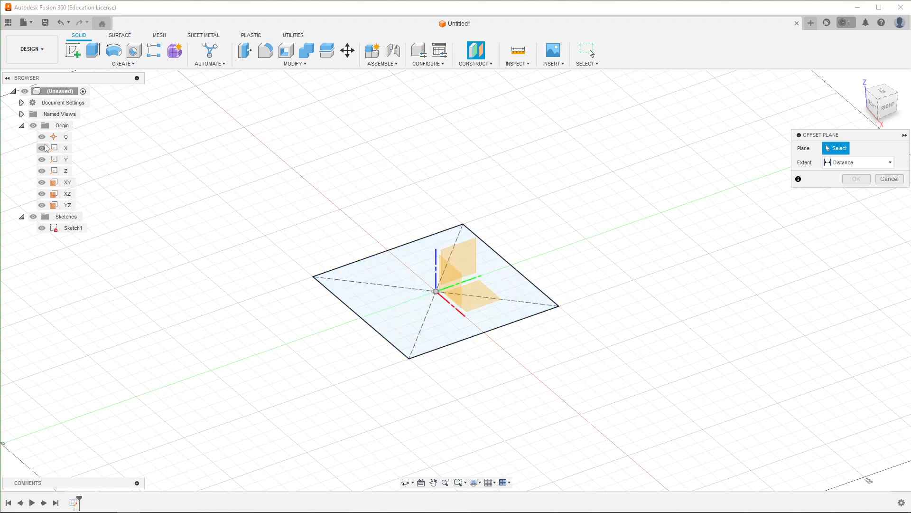
{"action": "left_click", "coordinate": [34, 126]}
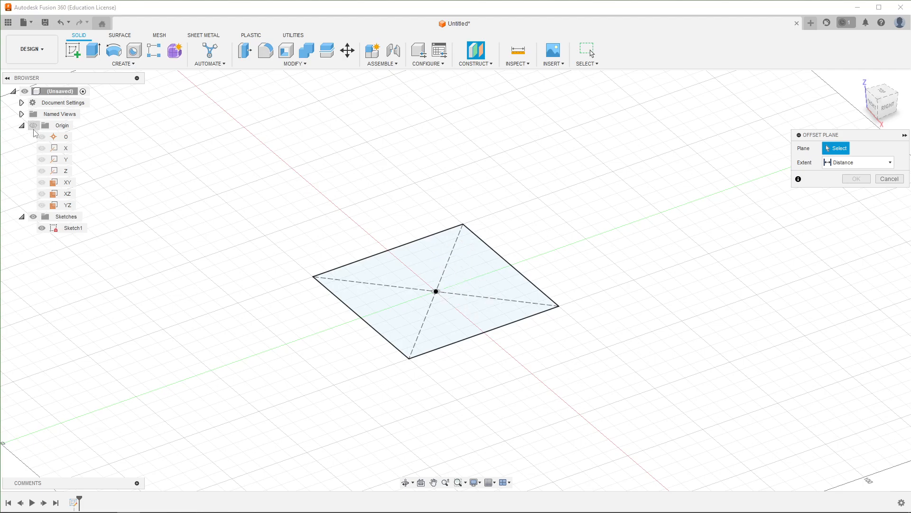
{"action": "left_click", "coordinate": [466, 276]}
{"action": "mouse_move", "coordinate": [596, 402]}
{"action": "middle_mouse_down", "text": "shift"}
{"action": "mouse_move", "coordinate": [591, 372]}
{"action": "mouse_move", "coordinate": [604, 388]}
{"action": "middle_mouse_up", "text": "shift"}
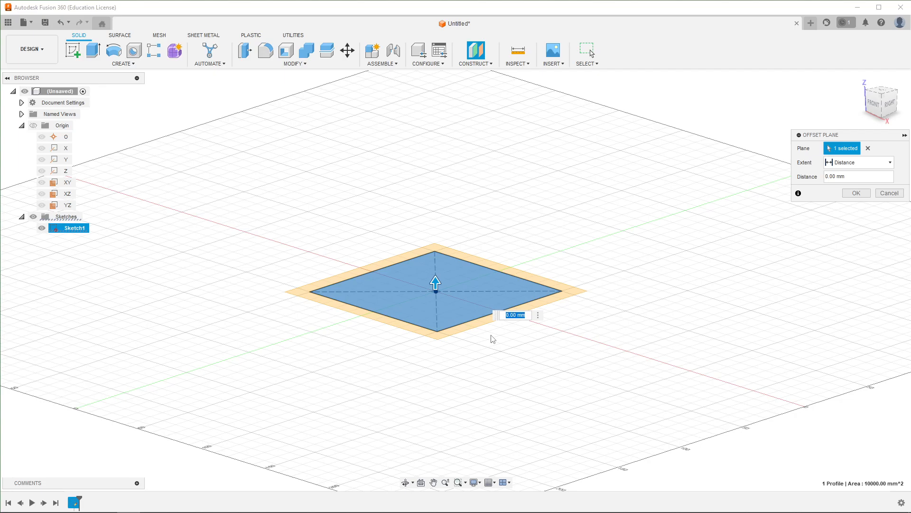
{"action": "type", "text": "30"}
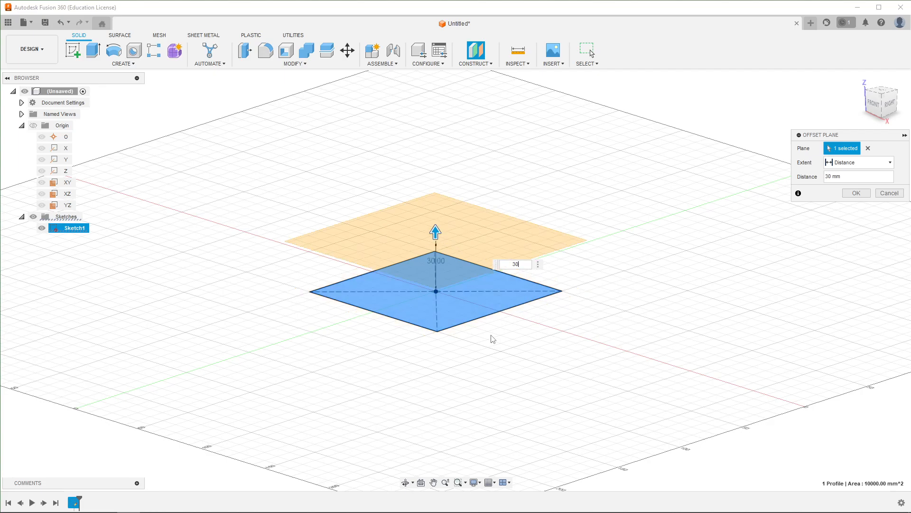
{"action": "key", "text": "Return"}
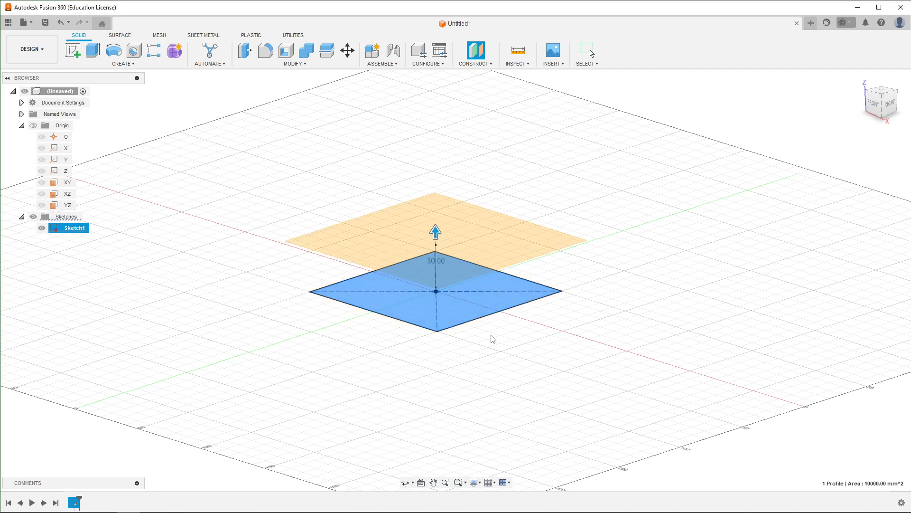
- Start a new sketch on the offset plane and look at it from the top
{"action": "middle_click_drag", "start_coordinate": [473, 370], "coordinate": [519, 252], "text": "shift"}
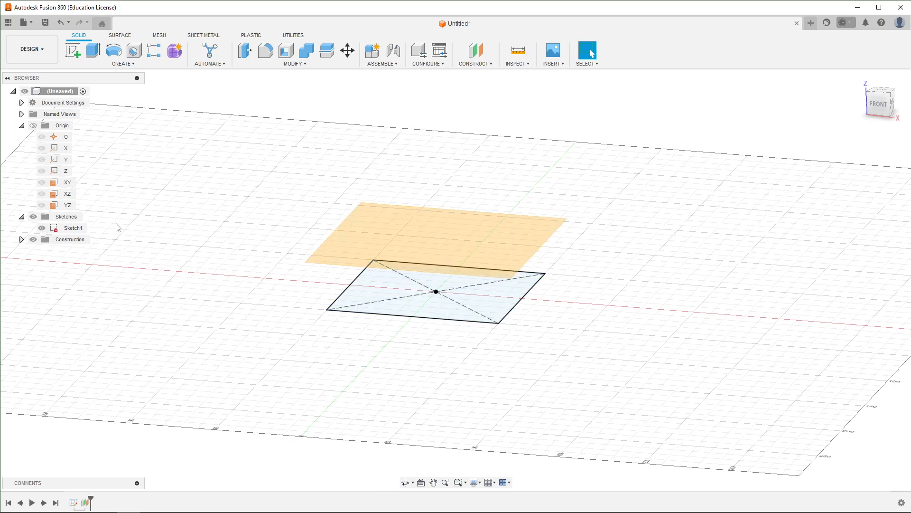
{"action": "left_click", "coordinate": [22, 125]}
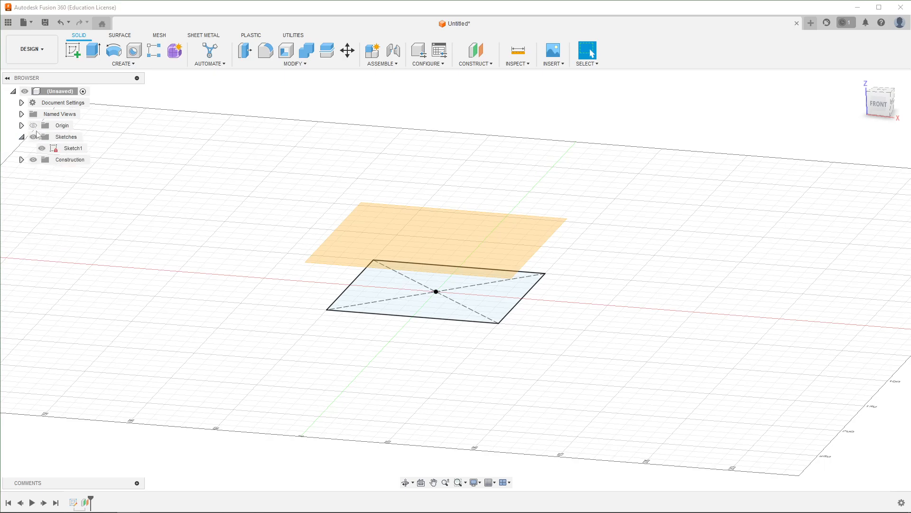
{"action": "left_click", "coordinate": [21, 159]}
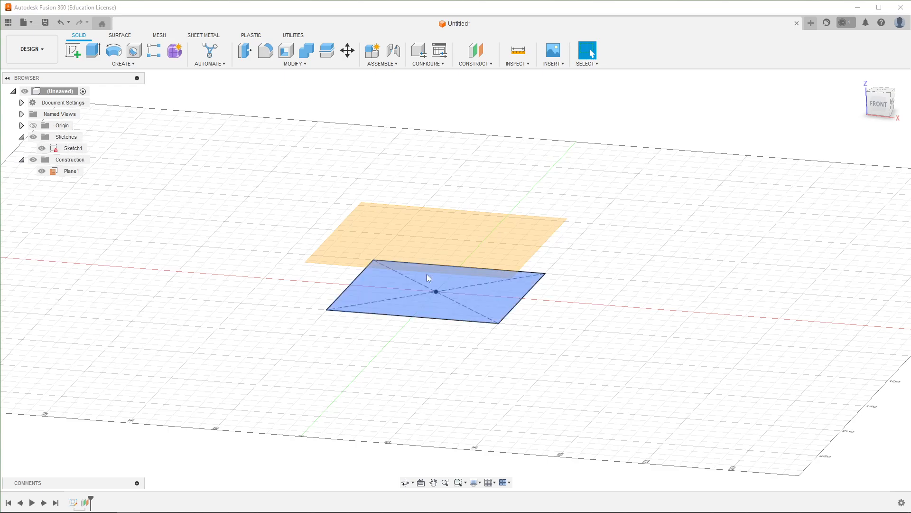
{"action": "left_click", "coordinate": [410, 230]}
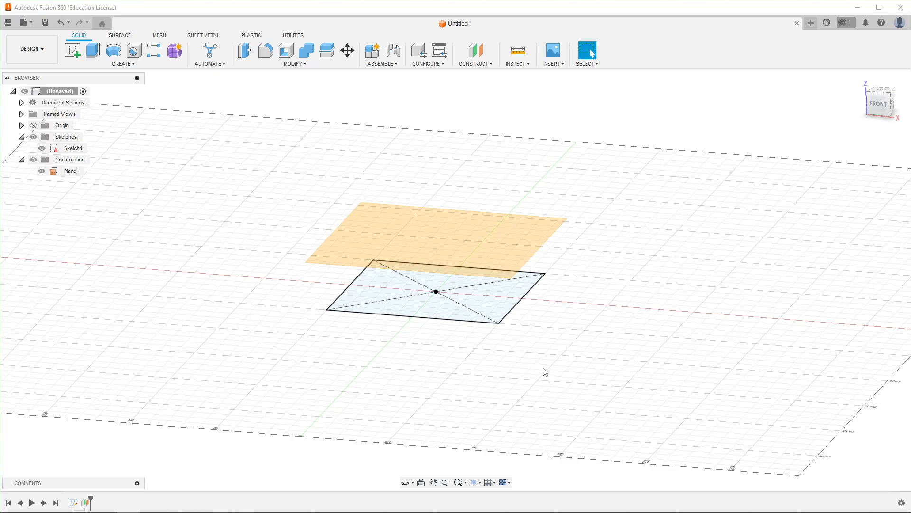
{"action": "left_click", "coordinate": [445, 224]}
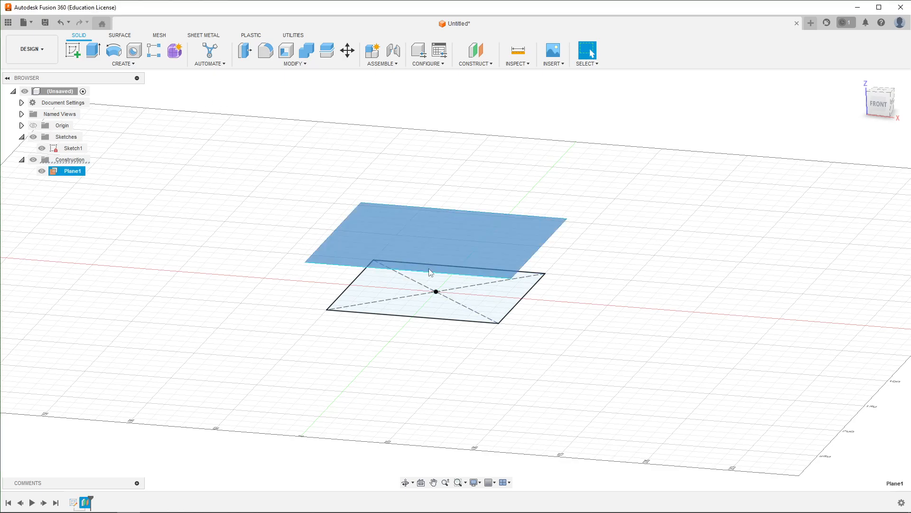
{"action": "left_click", "coordinate": [74, 51]}
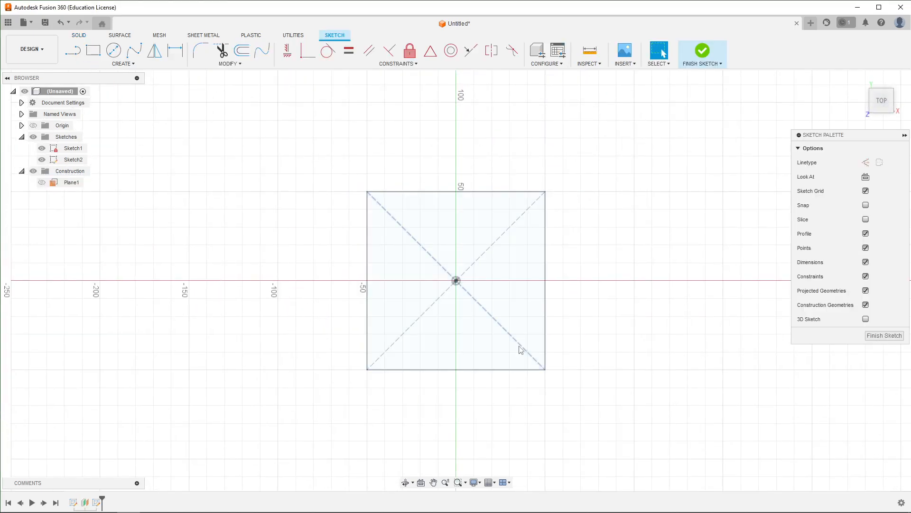
{"action": "mouse_move", "coordinate": [644, 444]}
{"action": "middle_mouse_down", "text": "shift"}
{"action": "mouse_move", "coordinate": [637, 364]}
{"action": "mouse_move", "coordinate": [637, 383]}
{"action": "middle_mouse_up", "text": "shift"}
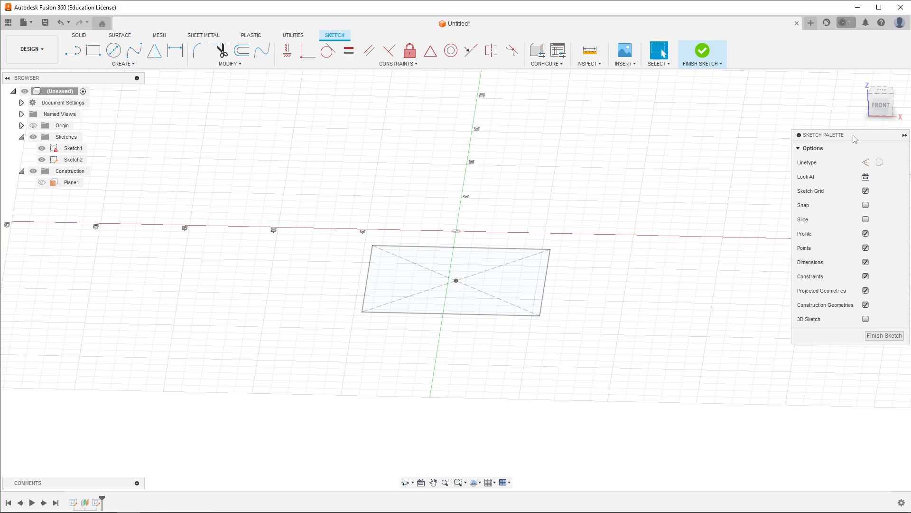
{"action": "left_click", "coordinate": [879, 92]}
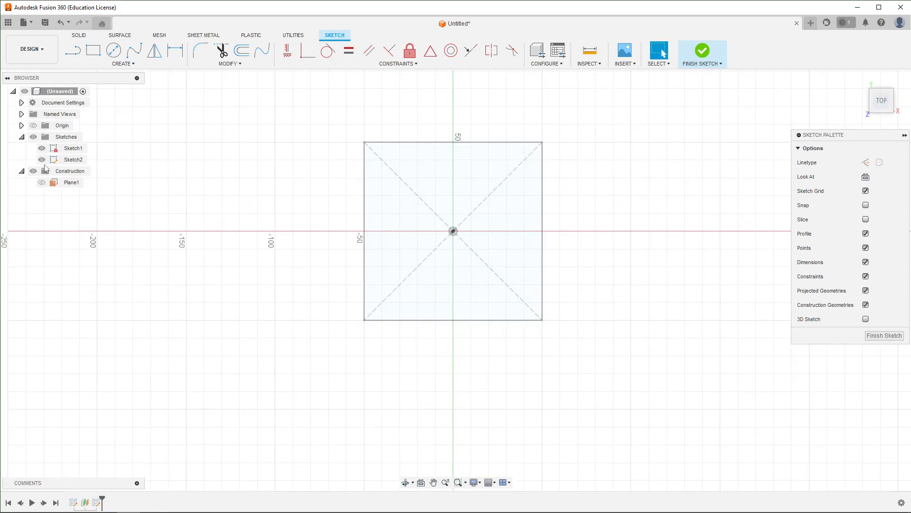
- Hide the first sketch and draw a 75 mm diameter circle centred at the origin
{"action": "left_click", "coordinate": [43, 149]}
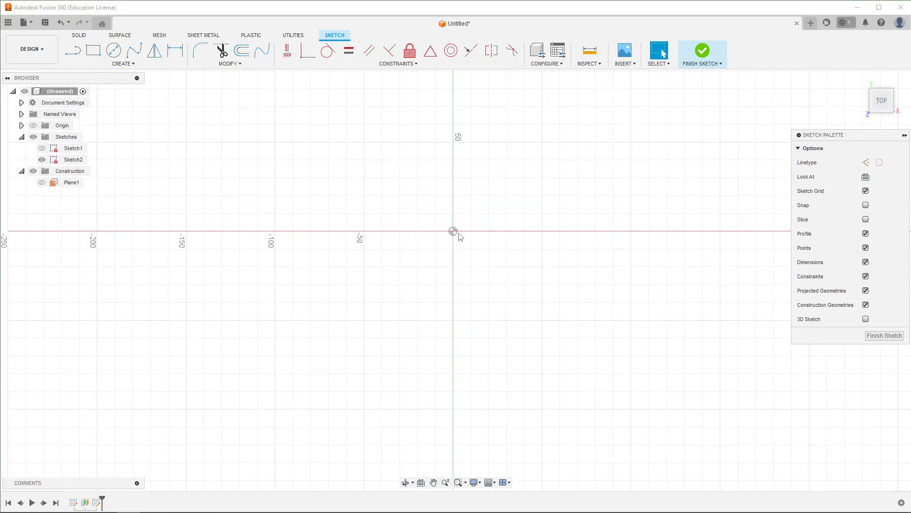
{"action": "left_click", "coordinate": [114, 50]}
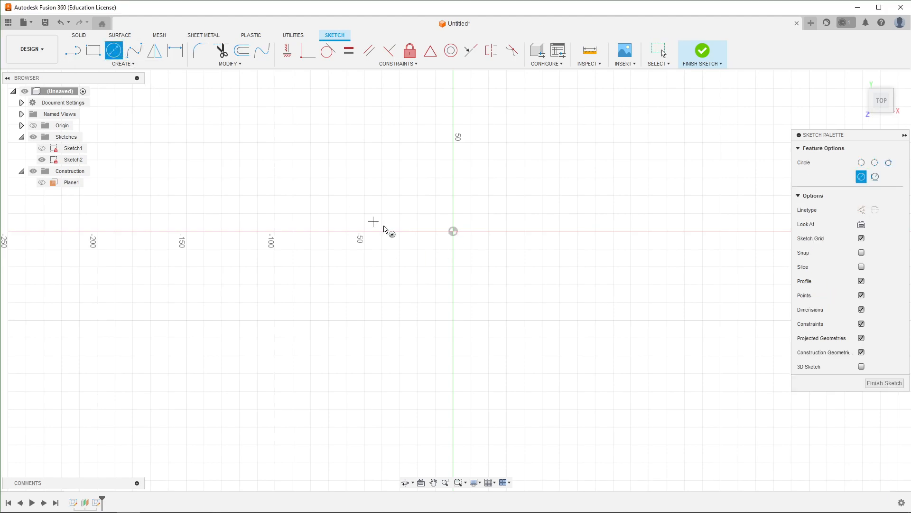
{"action": "left_click", "coordinate": [452, 231]}
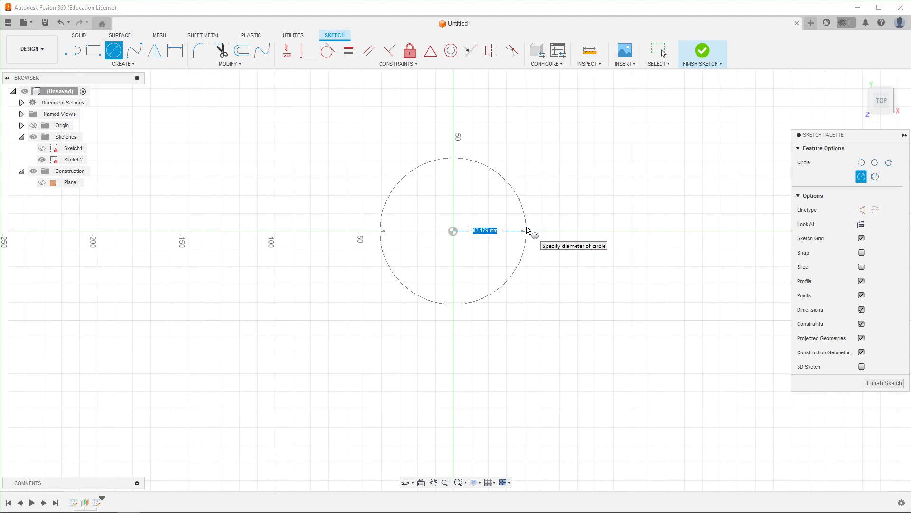
{"action": "type", "text": "75"}
{"action": "key", "text": "Tab"}
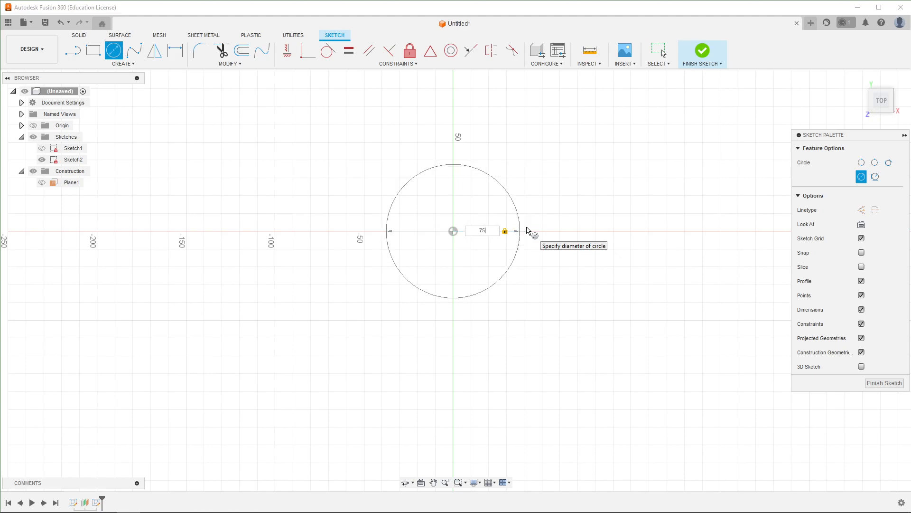
{"action": "key", "text": "Return"}
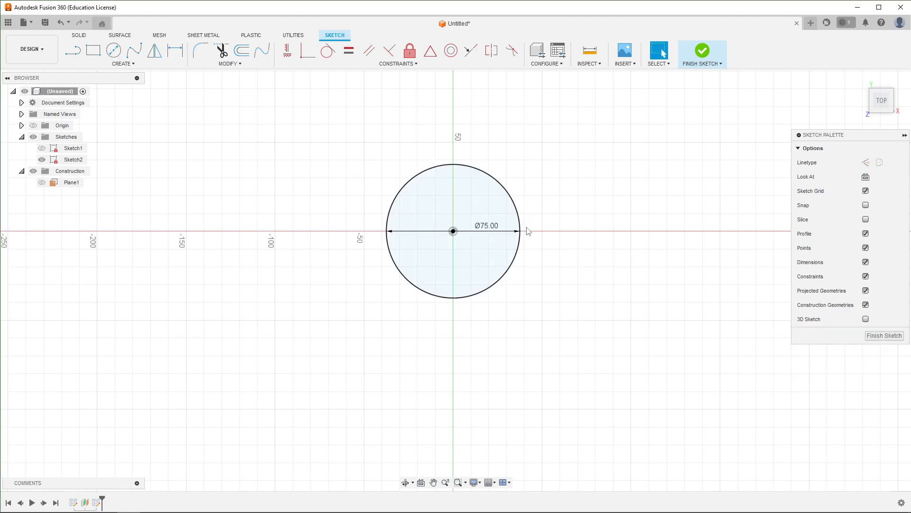
- Finish the circle sketch and show the square sketch again
{"action": "left_click", "coordinate": [884, 335]}
{"action": "left_click", "coordinate": [41, 148]}
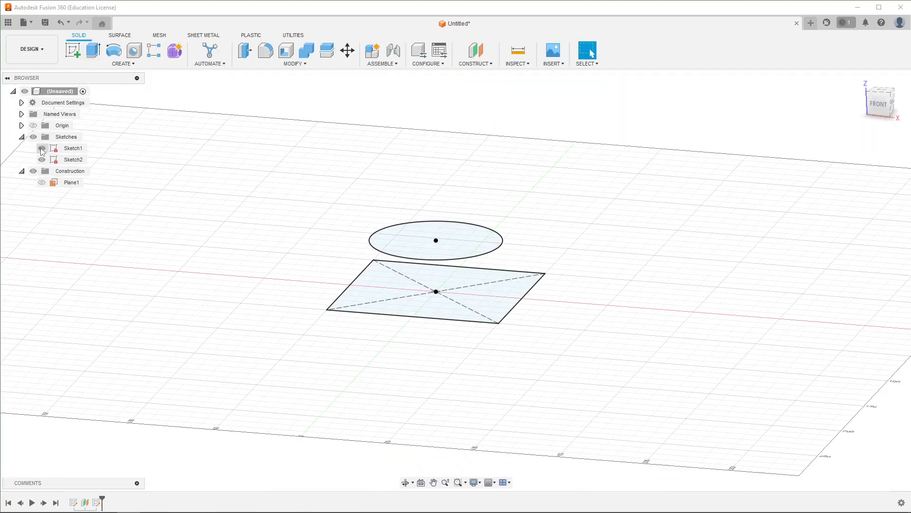
{"action": "mouse_move", "coordinate": [574, 372]}
{"action": "middle_mouse_down", "text": "shift"}
{"action": "mouse_move", "coordinate": [545, 348]}
{"action": "mouse_move", "coordinate": [519, 356]}
{"action": "mouse_move", "coordinate": [571, 384]}
{"action": "mouse_move", "coordinate": [556, 383]}
{"action": "middle_mouse_up", "text": "shift"}
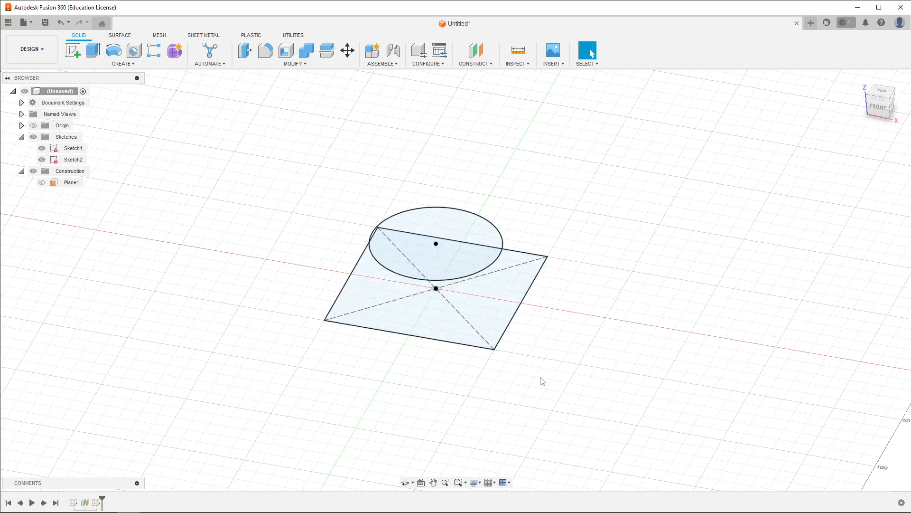
- Loft a new body between the circle profile and the square profile
{"action": "middle_click_drag", "start_coordinate": [687, 419], "coordinate": [688, 409], "text": "shift"}
{"action": "left_click", "coordinate": [125, 64]}
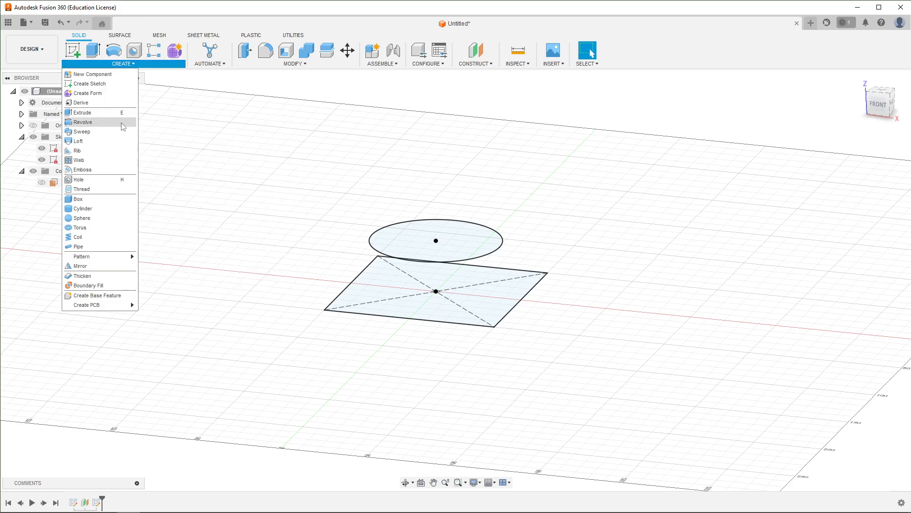
{"action": "left_click", "coordinate": [78, 141]}
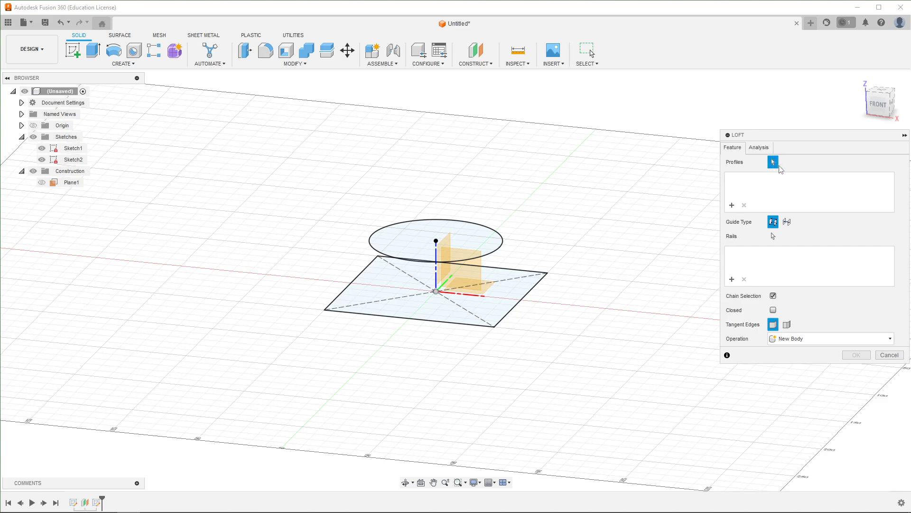
{"action": "left_click", "coordinate": [462, 246]}
{"action": "left_click", "coordinate": [496, 295]}
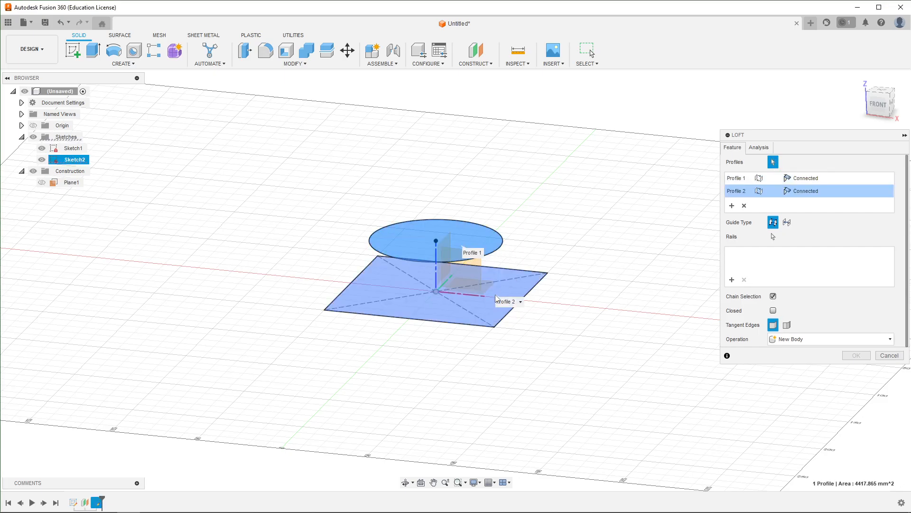
{"action": "middle_click_drag", "start_coordinate": [601, 411], "coordinate": [534, 406], "text": "shift"}
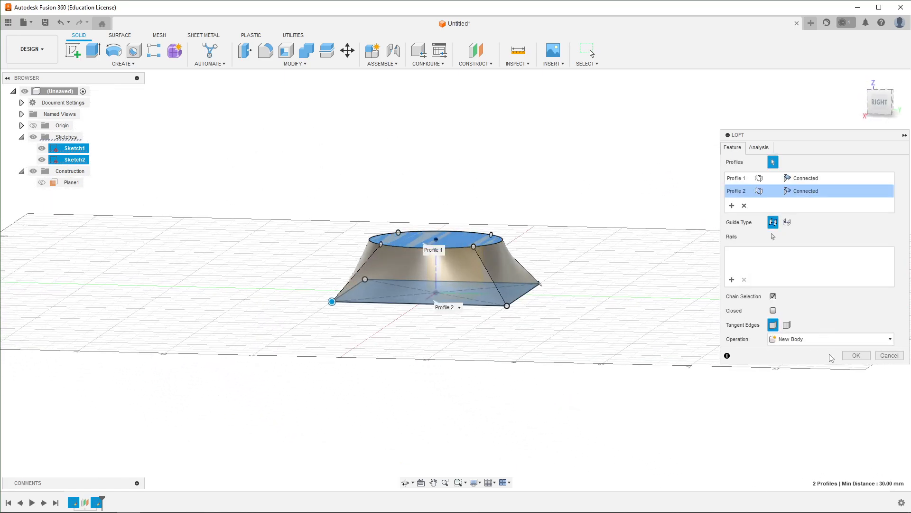
{"action": "left_click", "coordinate": [856, 355]}
- Inspect the lofted body from several angles and expand its entry in the bodies list
{"action": "scroll", "coordinate": [489, 289], "scroll_direction": "up", "scroll_amount": 5}
{"action": "middle_click_drag", "start_coordinate": [149, 279], "coordinate": [271, 372], "text": "shift"}
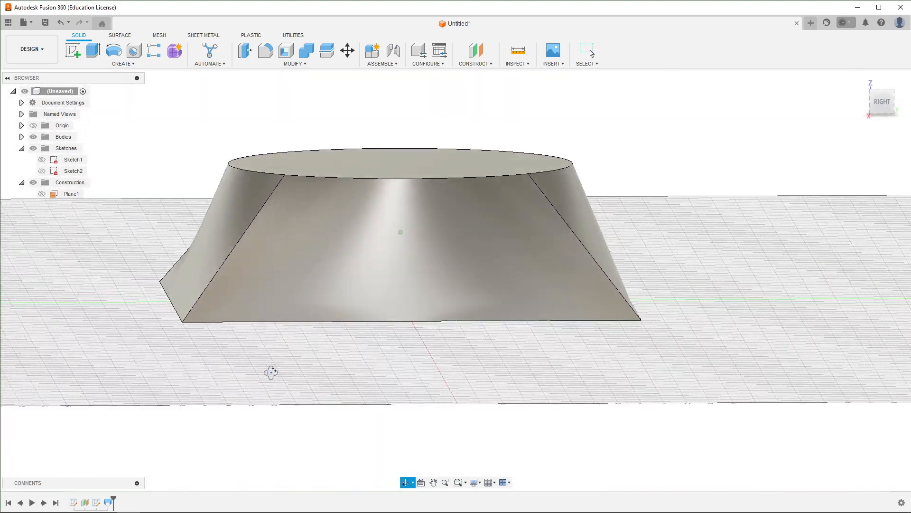
{"action": "middle_click_drag", "start_coordinate": [286, 254], "coordinate": [347, 271], "text": "shift"}
{"action": "middle_click_drag", "start_coordinate": [574, 229], "coordinate": [455, 260], "text": "shift"}
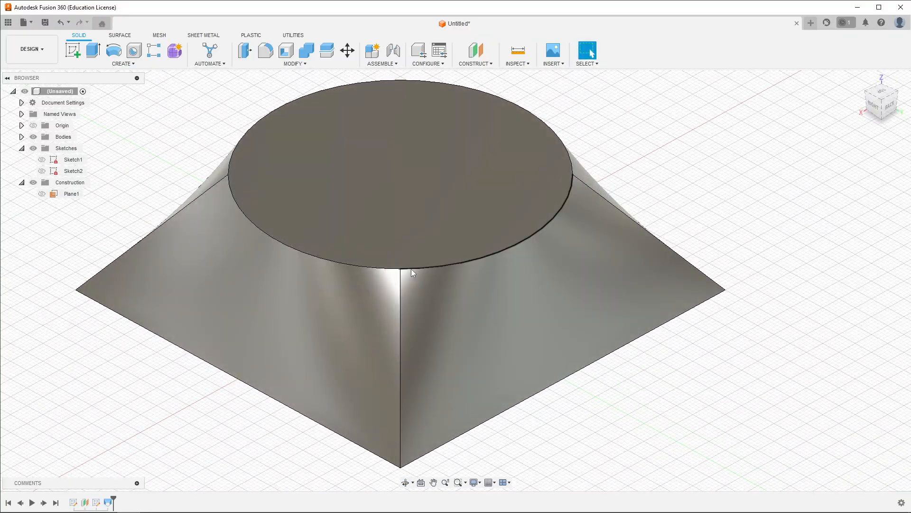
{"action": "scroll", "coordinate": [598, 312], "scroll_direction": "down", "scroll_amount": 5}
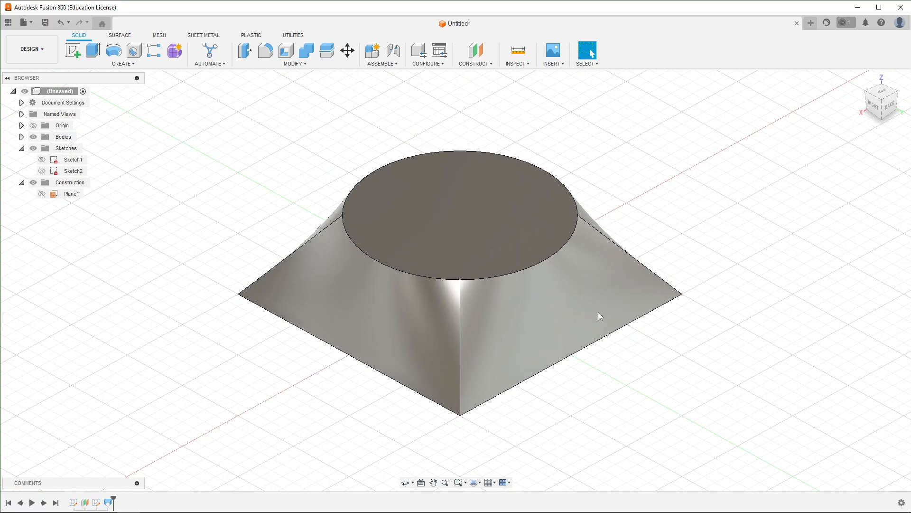
{"action": "middle_click_drag", "start_coordinate": [582, 298], "coordinate": [411, 353], "text": "shift"}
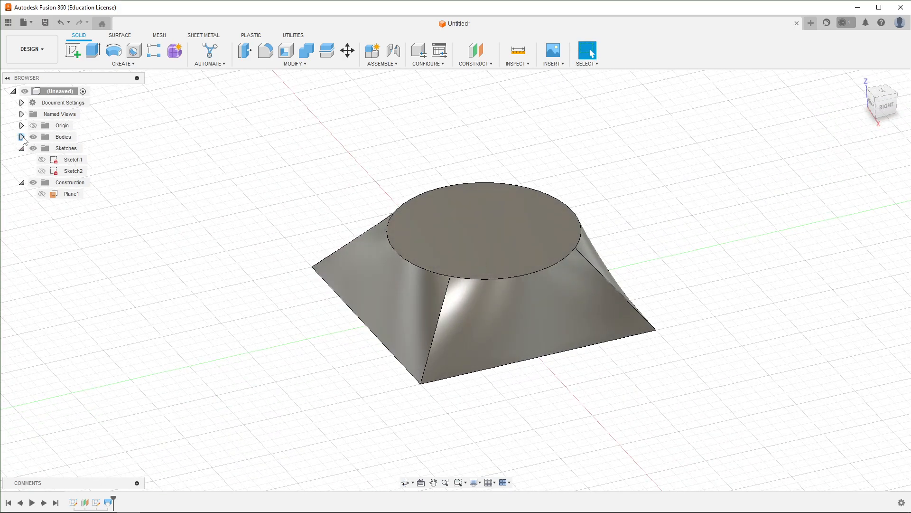
{"action": "left_click", "coordinate": [21, 136]}
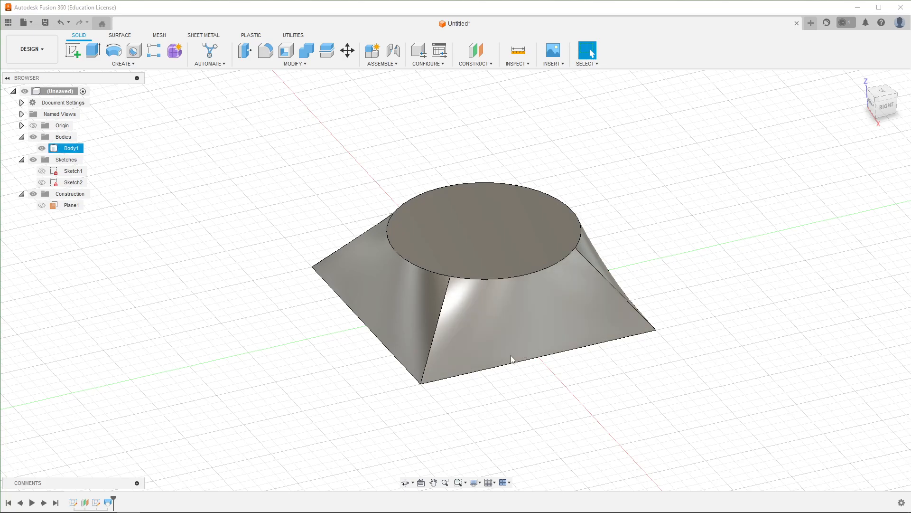
{"action": "middle_click_drag", "start_coordinate": [390, 391], "coordinate": [427, 378], "text": "shift"}
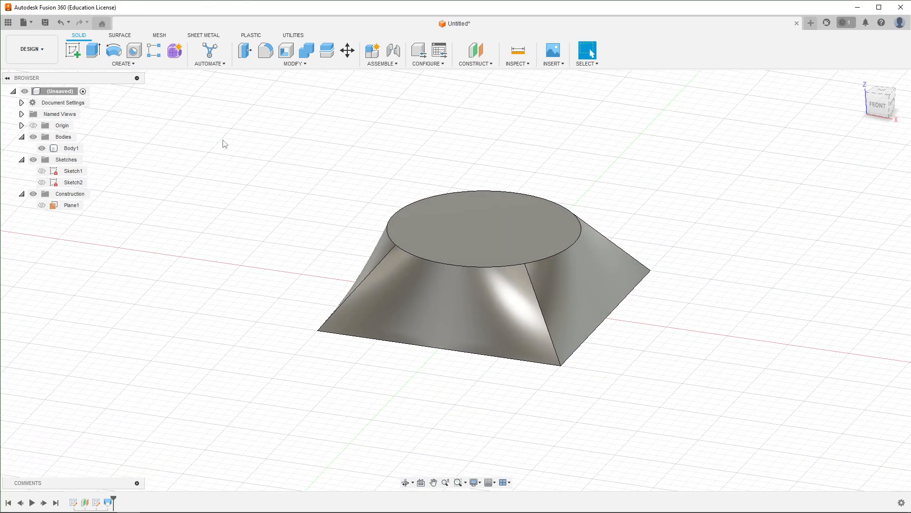
{"action": "left_click", "coordinate": [73, 49]}
{"action": "left_click", "coordinate": [423, 232]}
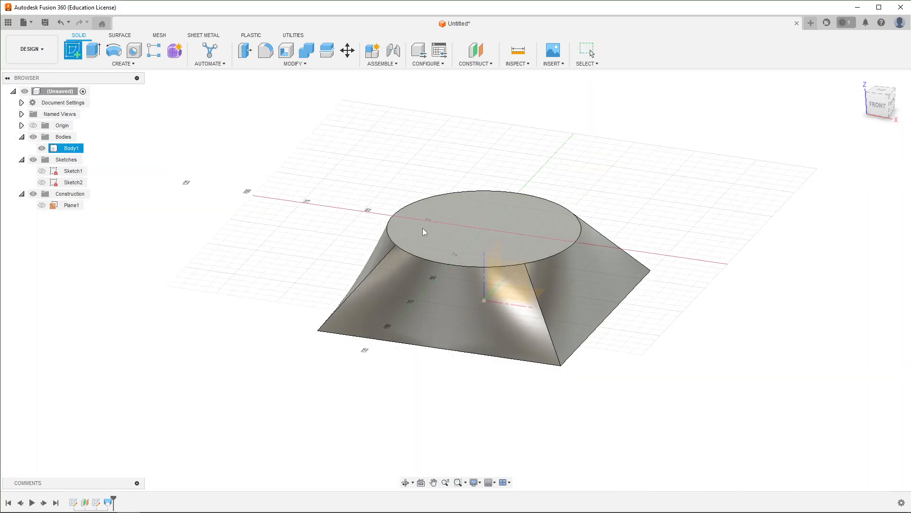
{"action": "middle_click_drag", "start_coordinate": [511, 408], "coordinate": [507, 297], "text": "shift"}
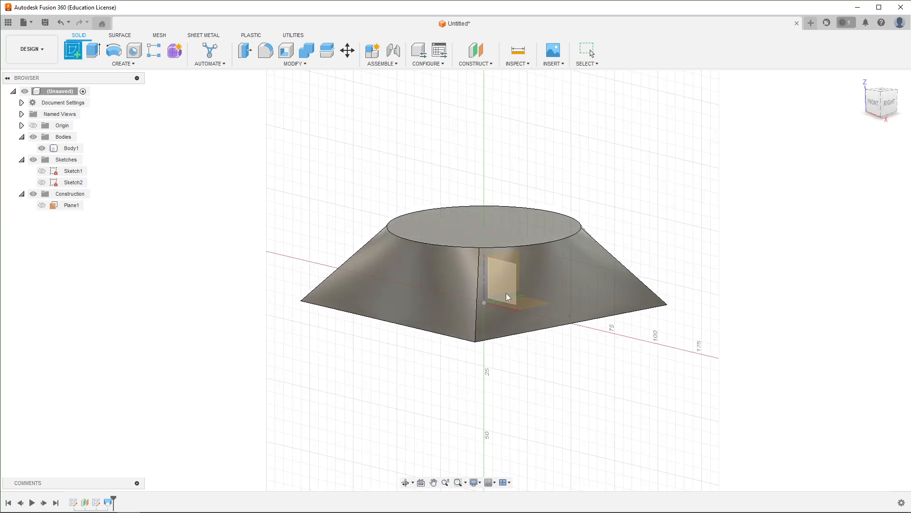
{"action": "middle_click_drag", "start_coordinate": [558, 266], "coordinate": [603, 265], "text": "shift"}
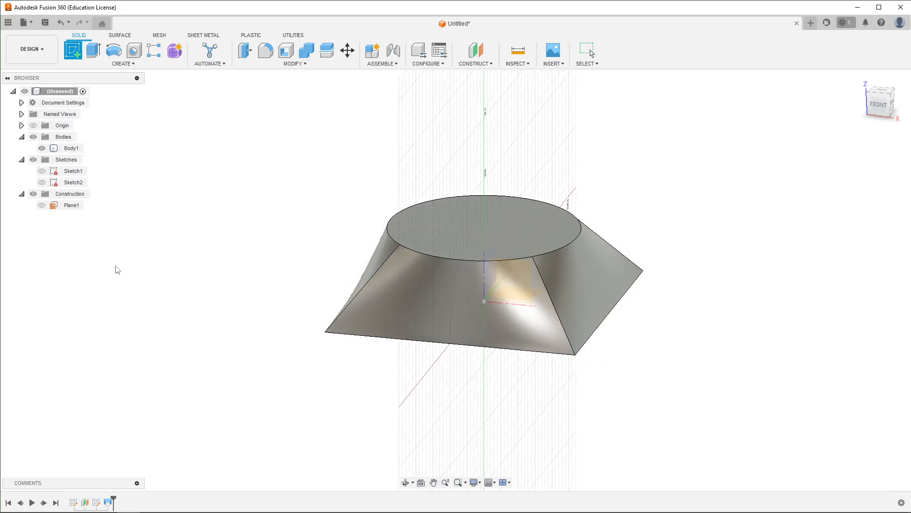
{"action": "key", "text": "Escape"}
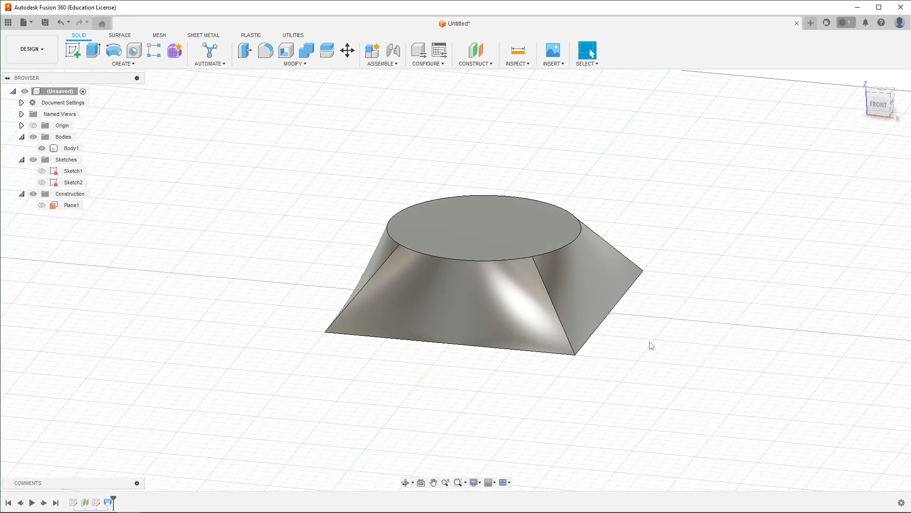
- Create an offset plane 30 mm above the loft's circular top face
{"action": "middle_click_drag", "start_coordinate": [702, 350], "coordinate": [648, 354], "text": "shift"}
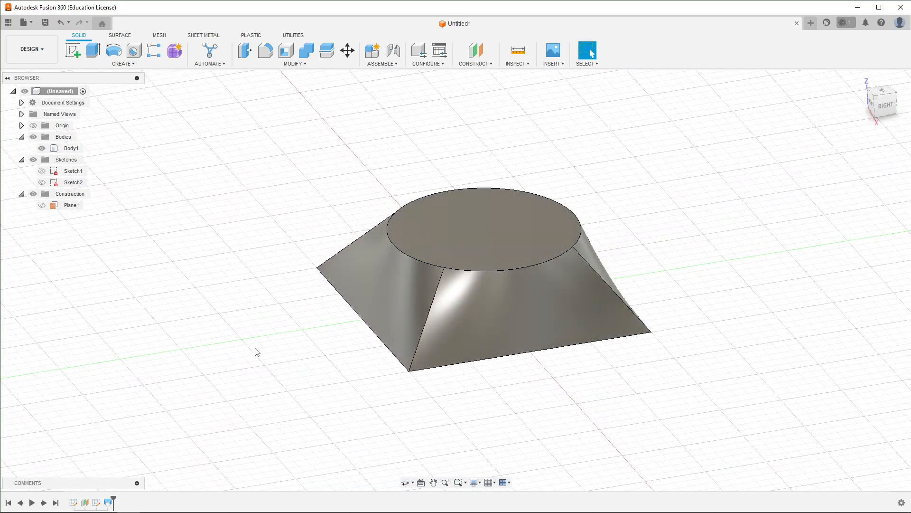
{"action": "scroll", "coordinate": [314, 354], "scroll_direction": "down", "scroll_amount": 3}
{"action": "scroll", "coordinate": [366, 375], "scroll_direction": "up", "scroll_amount": 2}
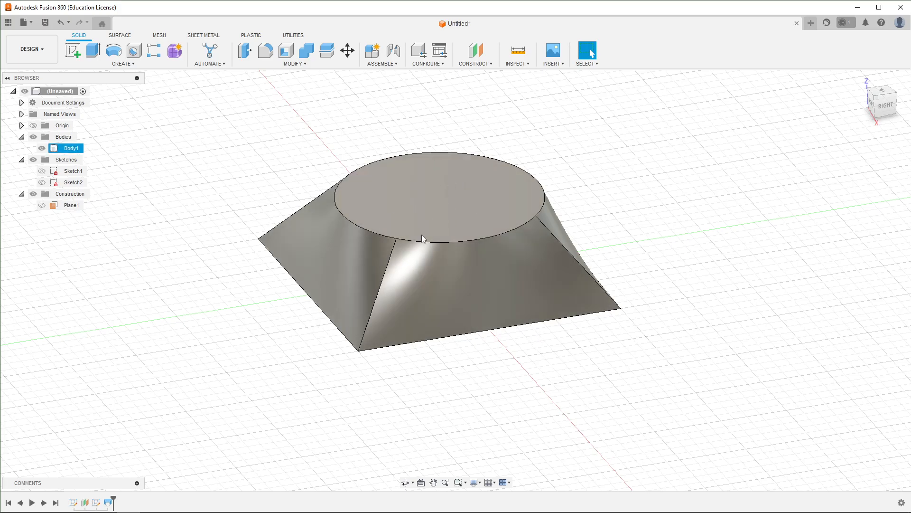
{"action": "scroll", "coordinate": [545, 357], "scroll_direction": "down", "scroll_amount": 2}
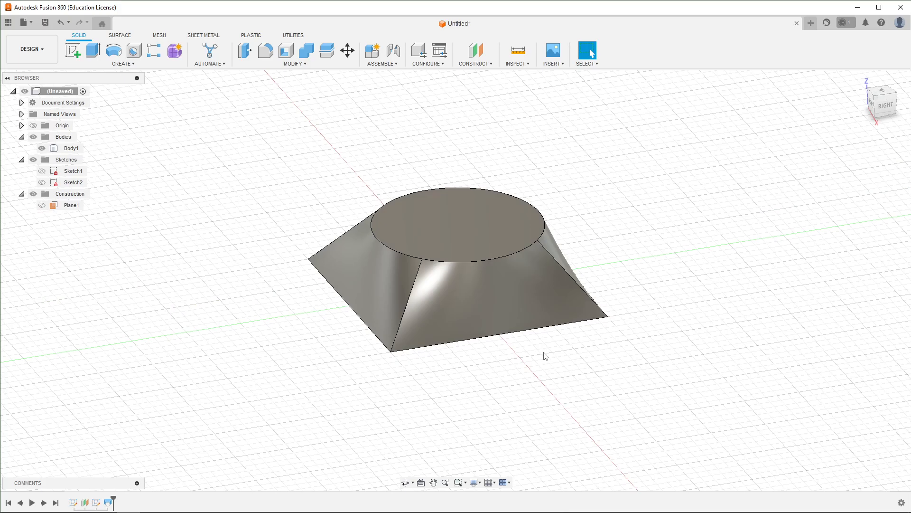
{"action": "left_click", "coordinate": [475, 51]}
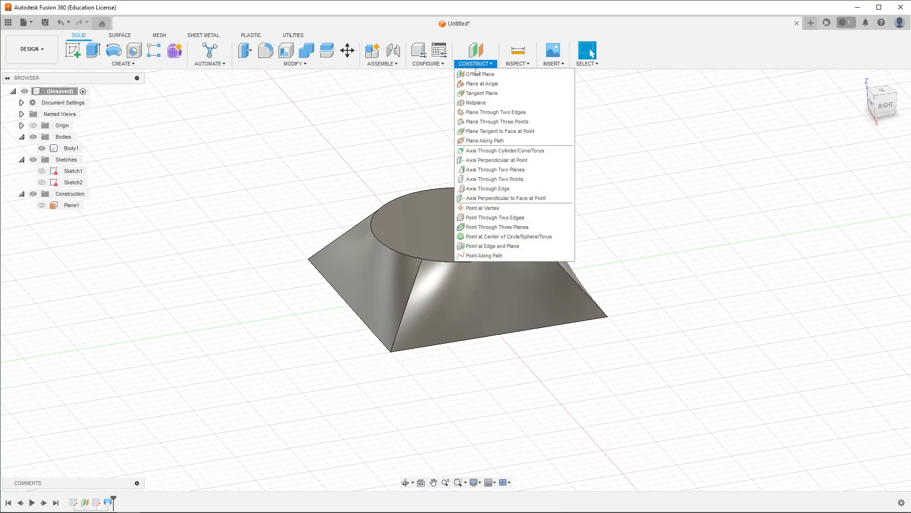
{"action": "left_click", "coordinate": [475, 72]}
{"action": "left_click", "coordinate": [454, 206]}
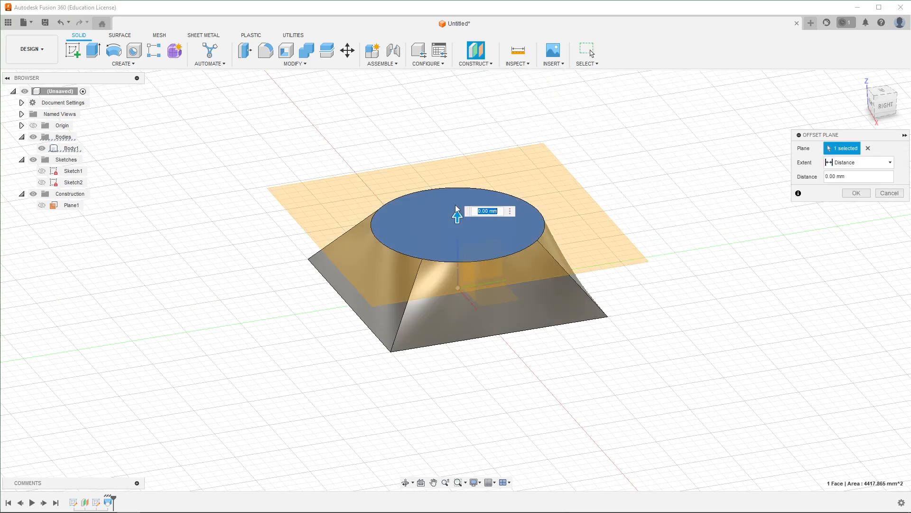
{"action": "type", "text": "30"}
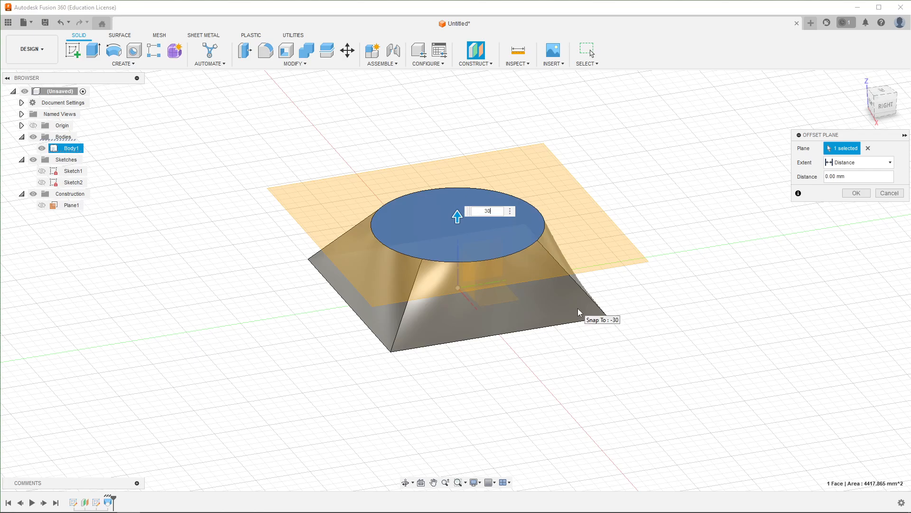
{"action": "key", "text": "Return"}
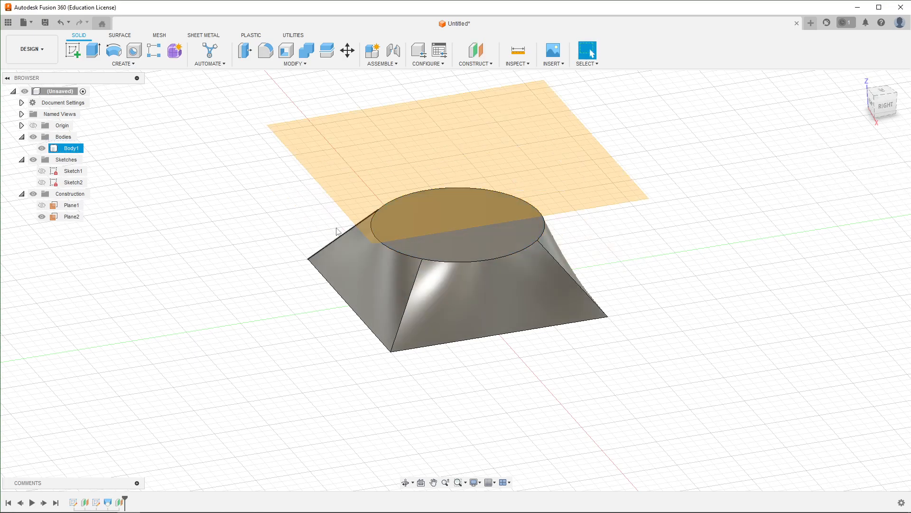
- Sketch on the new plane a six-sided inscribed polygon centred at the origin, 50 mm from centre to vertex, and finish the sketch
{"action": "middle_click_drag", "start_coordinate": [197, 271], "coordinate": [161, 242], "text": "shift"}
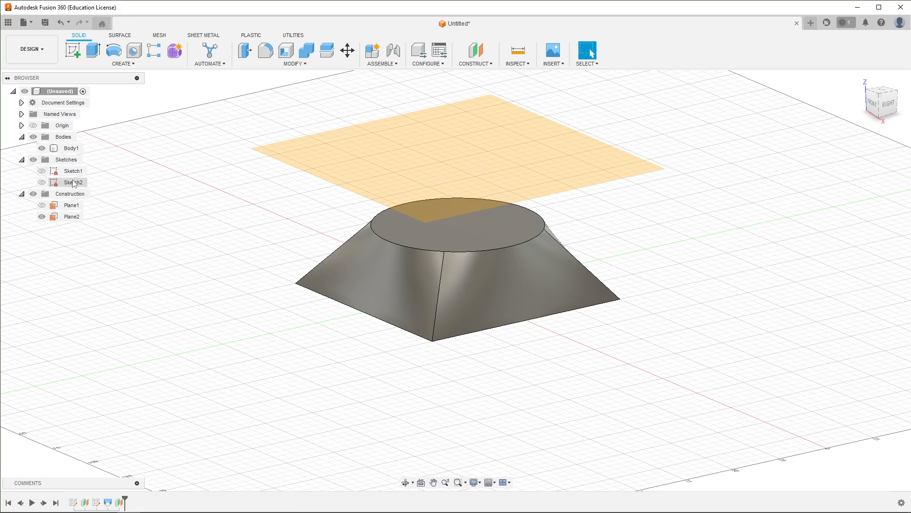
{"action": "left_click", "coordinate": [397, 204]}
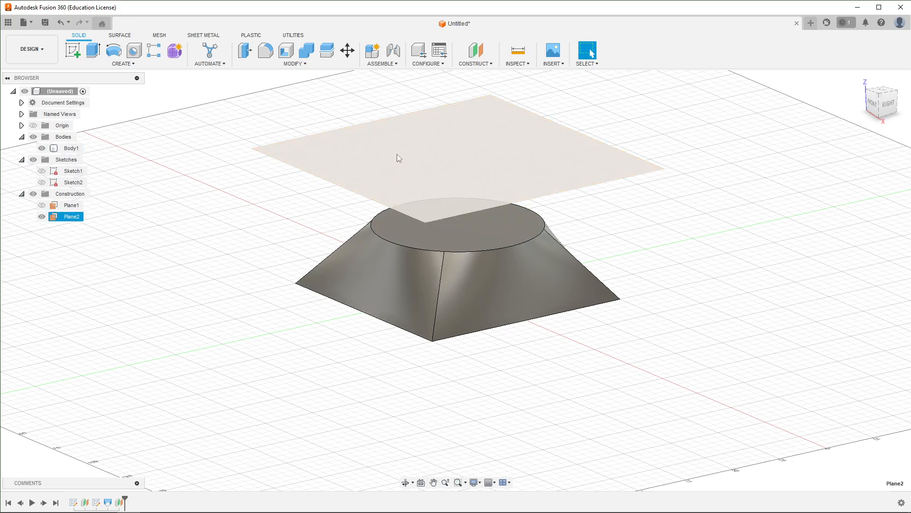
{"action": "left_click", "coordinate": [72, 53]}
{"action": "left_click", "coordinate": [134, 64]}
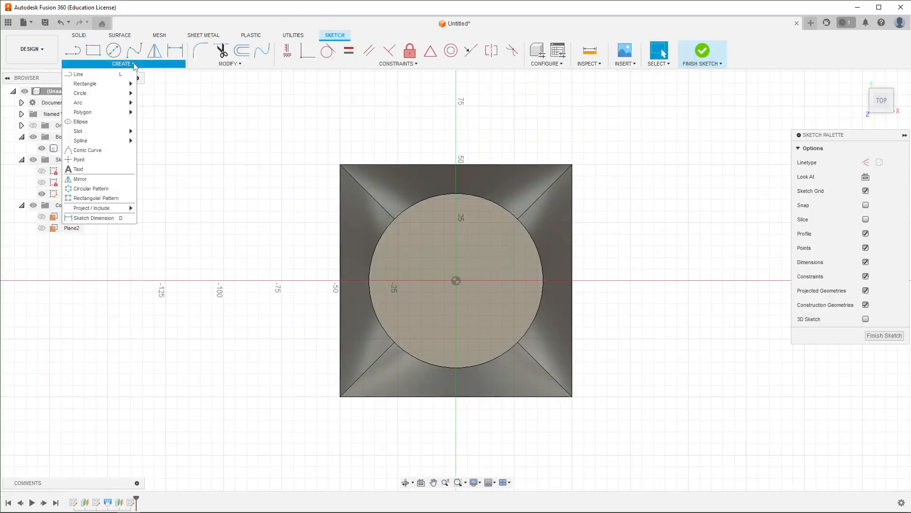
{"action": "mouse_move", "coordinate": [117, 113]}
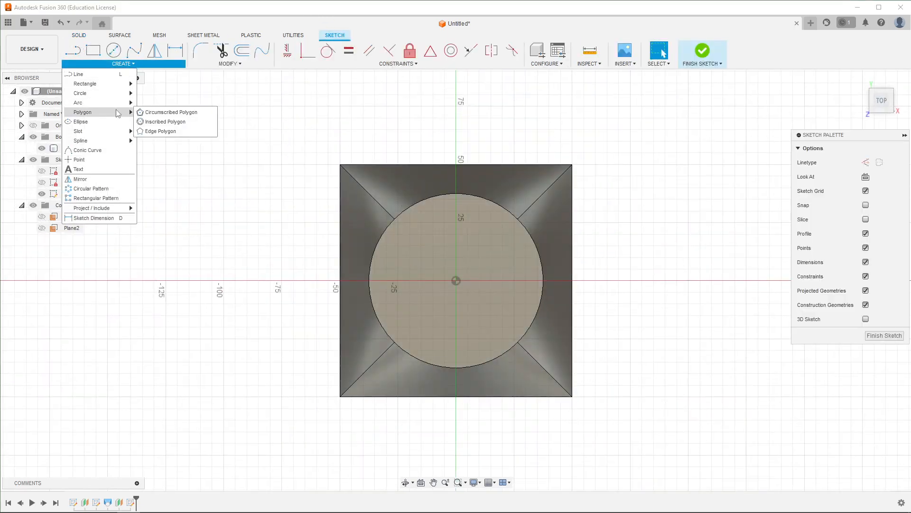
{"action": "left_click", "coordinate": [189, 121]}
{"action": "left_click", "coordinate": [455, 281]}
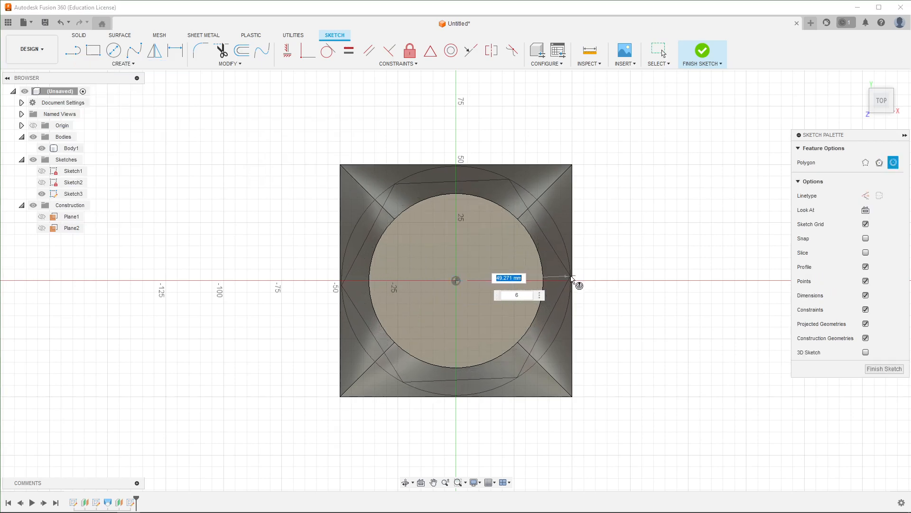
{"action": "type", "text": "50"}
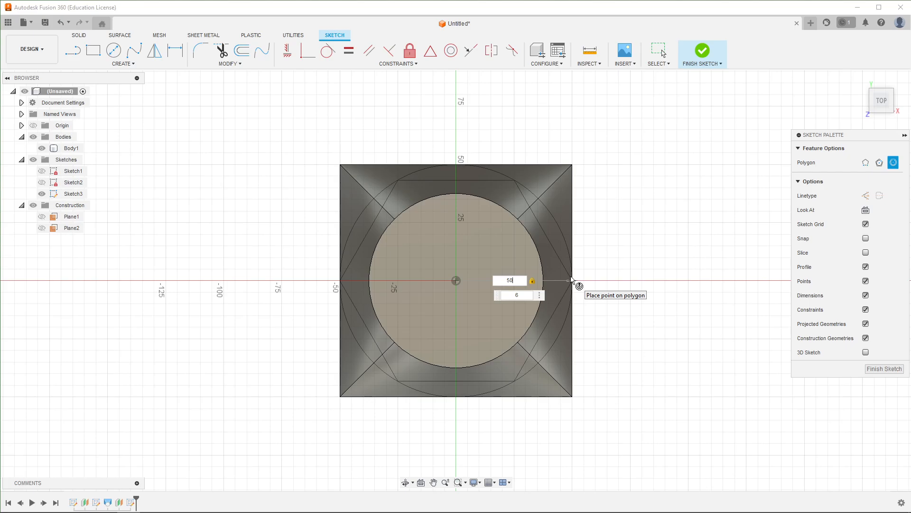
{"action": "key", "text": "Return"}
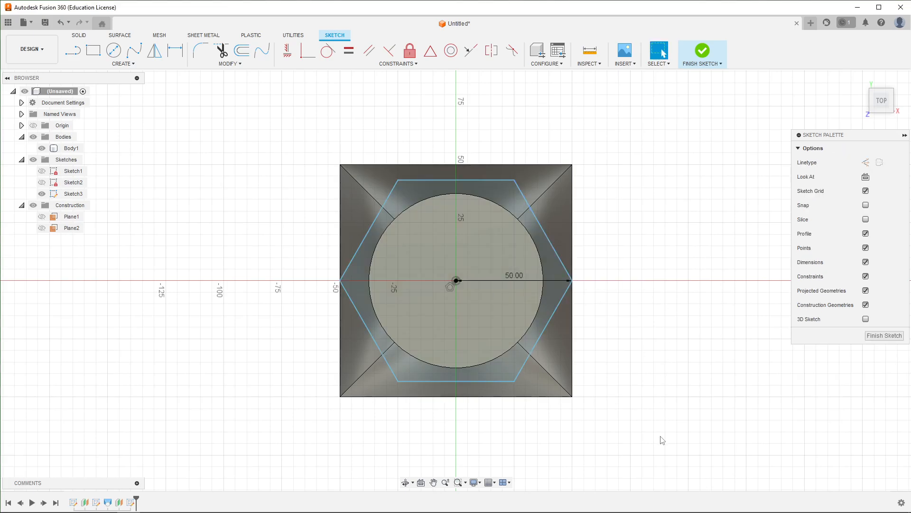
{"action": "left_click", "coordinate": [875, 337]}
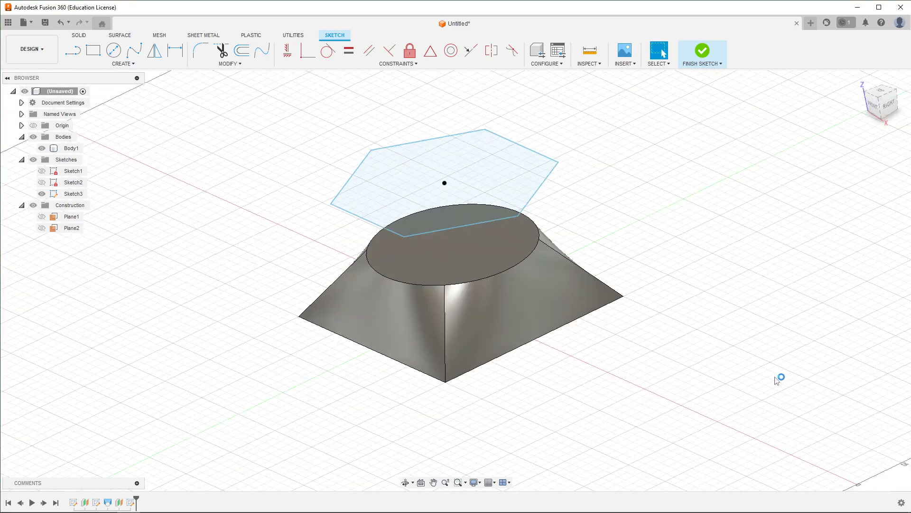
{"action": "left_click_drag", "start_coordinate": [630, 364], "coordinate": [667, 394]}
{"action": "middle_click_drag", "start_coordinate": [667, 394], "coordinate": [667, 396], "text": "shift"}
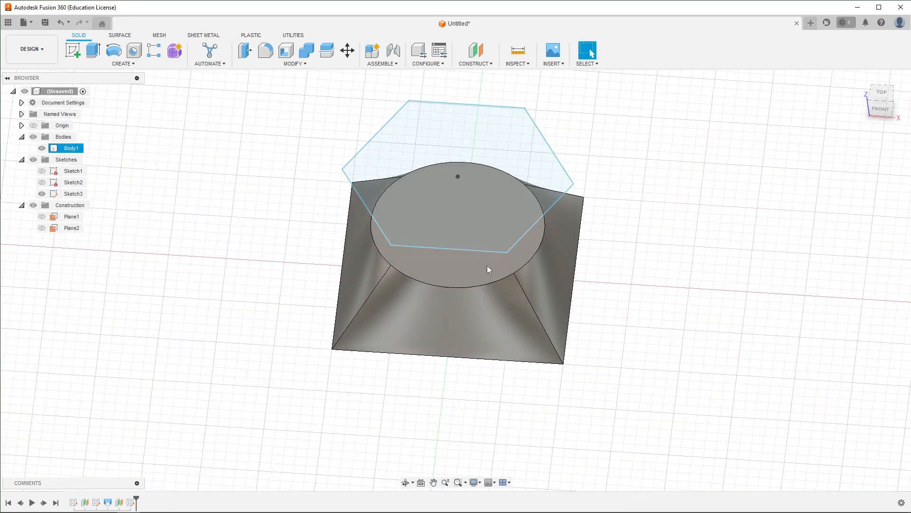
{"action": "middle_click_drag", "start_coordinate": [613, 385], "coordinate": [613, 347], "text": "shift"}
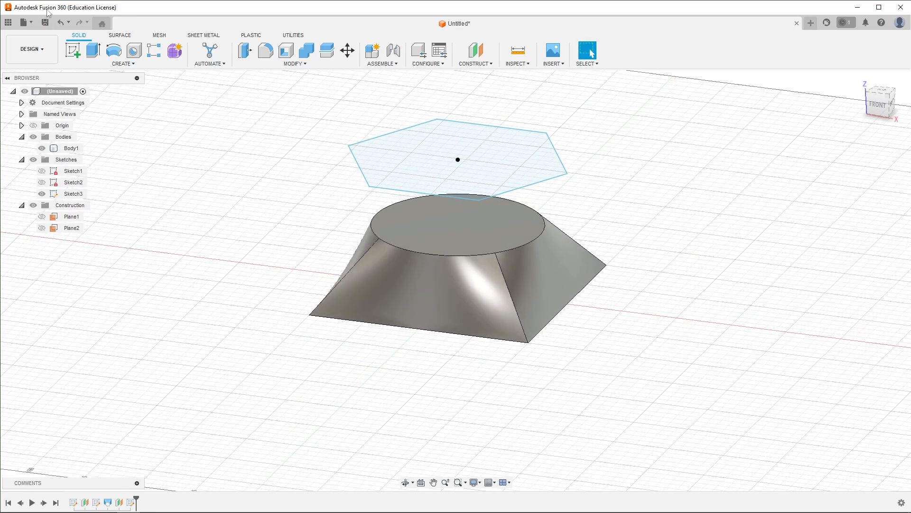
{"action": "left_click", "coordinate": [118, 56]}
{"action": "left_click", "coordinate": [122, 63]}
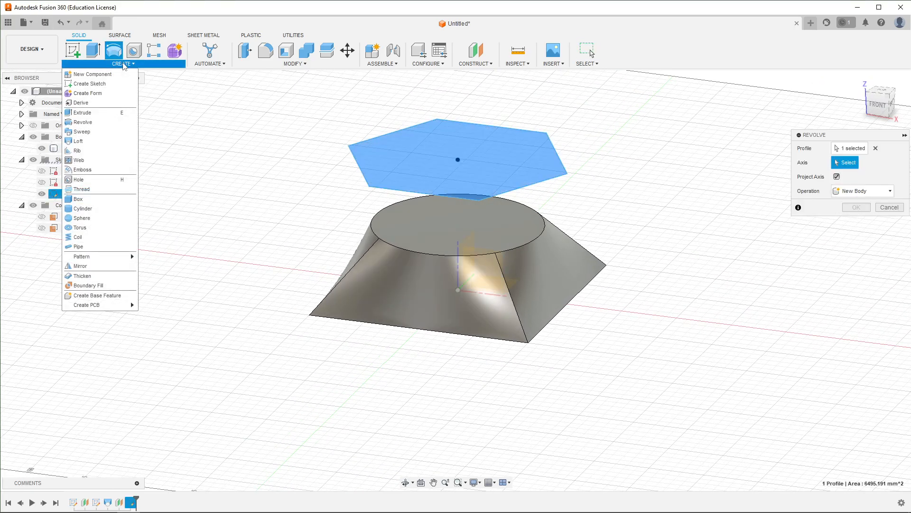
{"action": "key", "text": "Escape"}
{"action": "key", "text": "Escape"}
{"action": "left_click", "coordinate": [114, 51]}
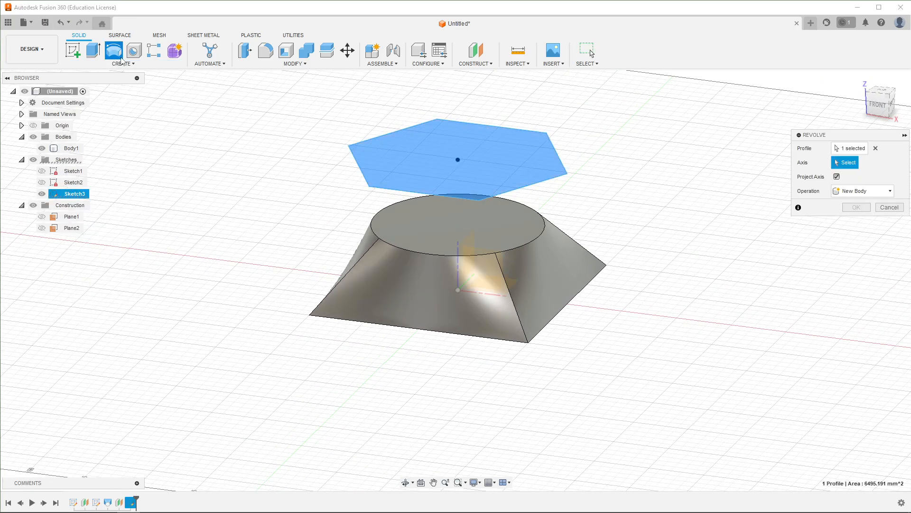
{"action": "left_click", "coordinate": [121, 63]}
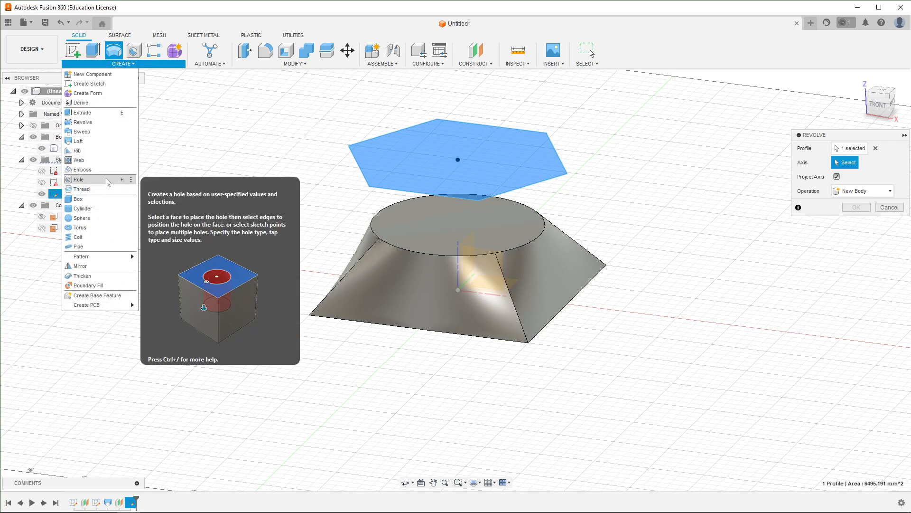
{"action": "key", "text": "Escape"}
{"action": "key", "text": "Escape"}
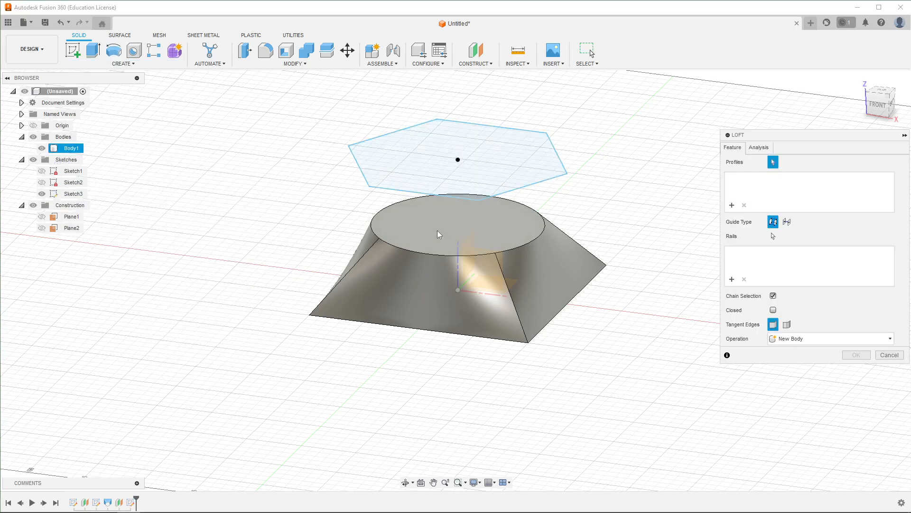
- Loft from the body's circular top face to the hexagon profile, joining the result to the existing body
{"action": "left_click", "coordinate": [423, 219]}
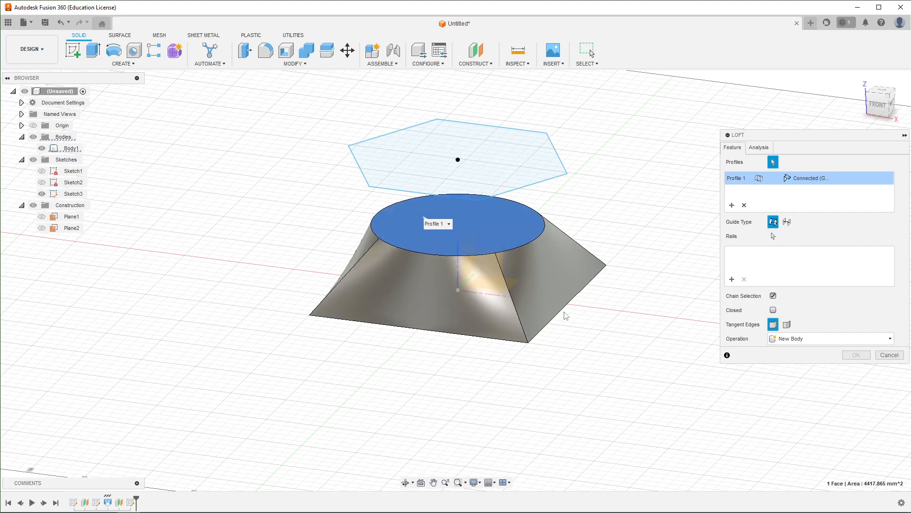
{"action": "middle_click_drag", "start_coordinate": [620, 335], "coordinate": [506, 323], "text": "shift"}
{"action": "left_click", "coordinate": [510, 158]}
{"action": "scroll", "coordinate": [372, 211], "scroll_direction": "up", "scroll_amount": 5}
{"action": "mouse_move", "coordinate": [288, 238]}
{"action": "middle_mouse_down", "text": "shift"}
{"action": "mouse_move", "coordinate": [275, 238]}
{"action": "mouse_move", "coordinate": [286, 253]}
{"action": "mouse_move", "coordinate": [291, 220]}
{"action": "mouse_move", "coordinate": [266, 228]}
{"action": "mouse_move", "coordinate": [299, 230]}
{"action": "middle_mouse_up", "text": "shift"}
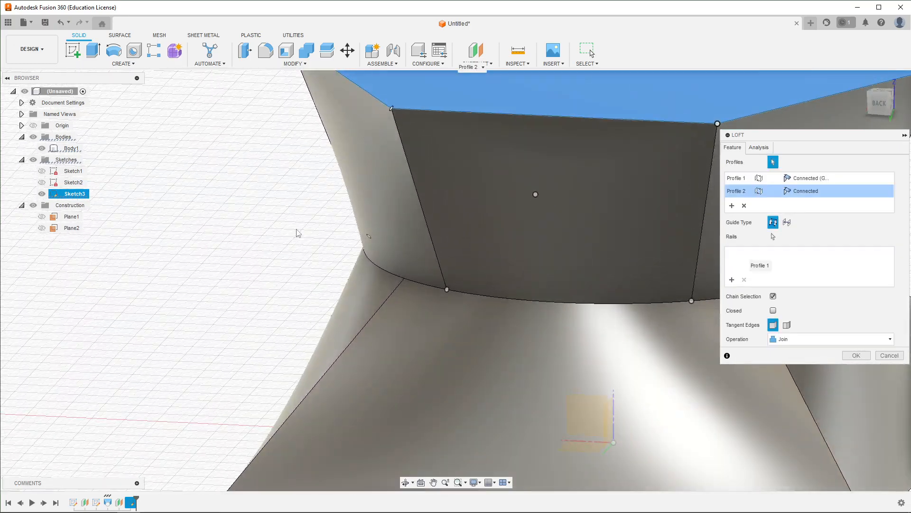
{"action": "scroll", "coordinate": [331, 218], "scroll_direction": "down", "scroll_amount": 5}
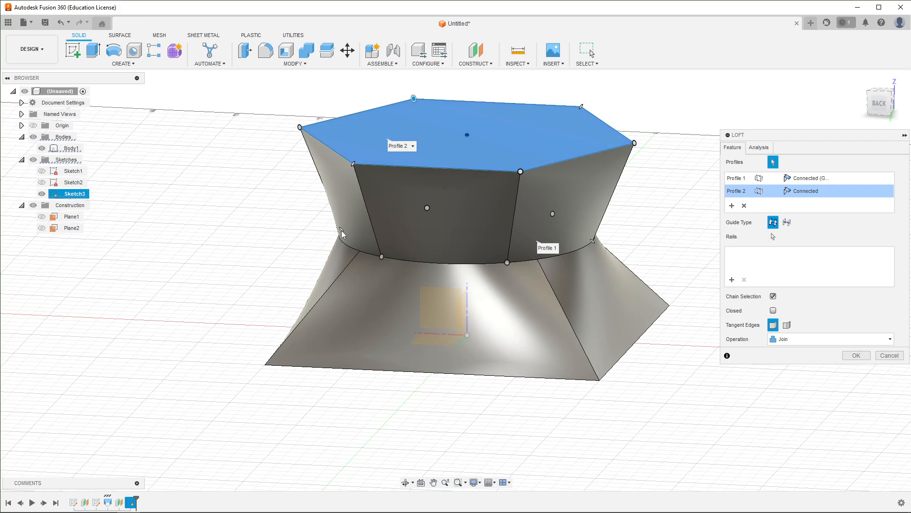
{"action": "middle_click_drag", "start_coordinate": [230, 230], "coordinate": [265, 240], "text": "shift"}
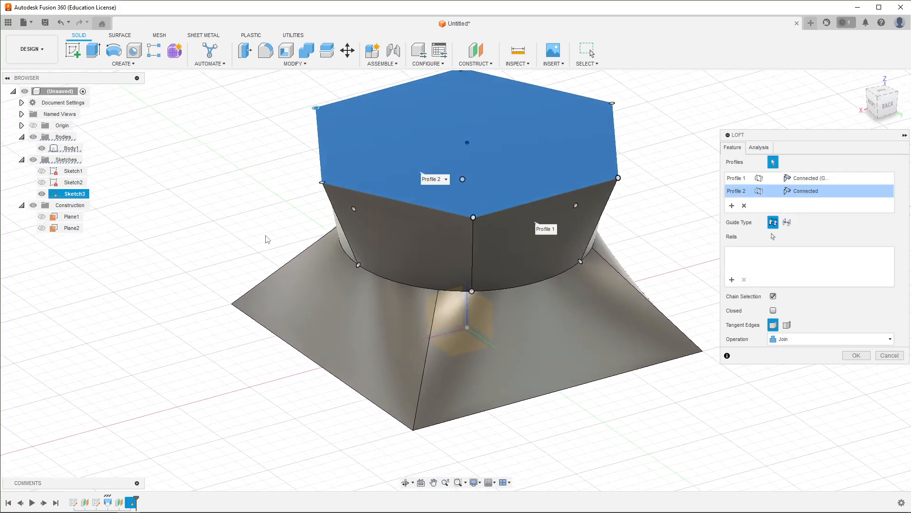
{"action": "left_click", "coordinate": [856, 355]}
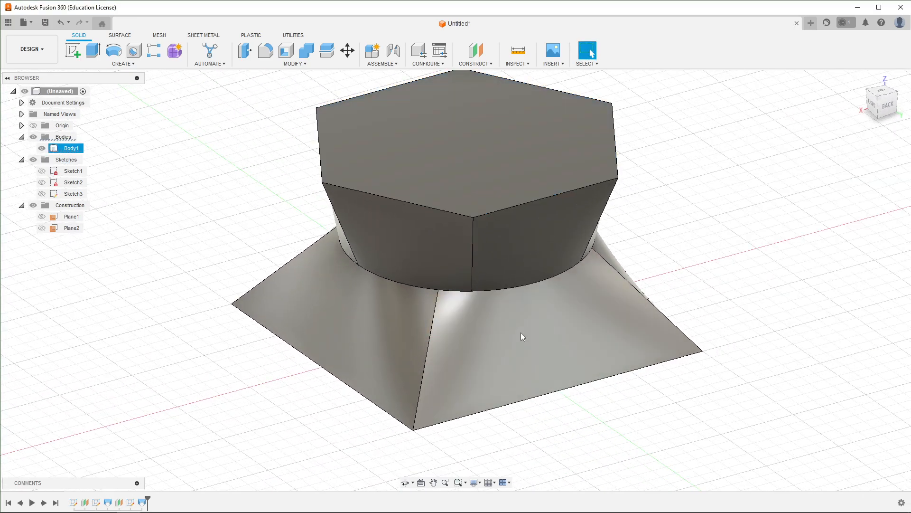
- Orbit and zoom around the body to inspect the new hexagonal loft section
{"action": "scroll", "coordinate": [292, 282], "scroll_direction": "down", "scroll_amount": 3}
{"action": "middle_click_drag", "start_coordinate": [232, 266], "coordinate": [304, 257], "text": "shift"}
{"action": "scroll", "coordinate": [360, 281], "scroll_direction": "up", "scroll_amount": 5}
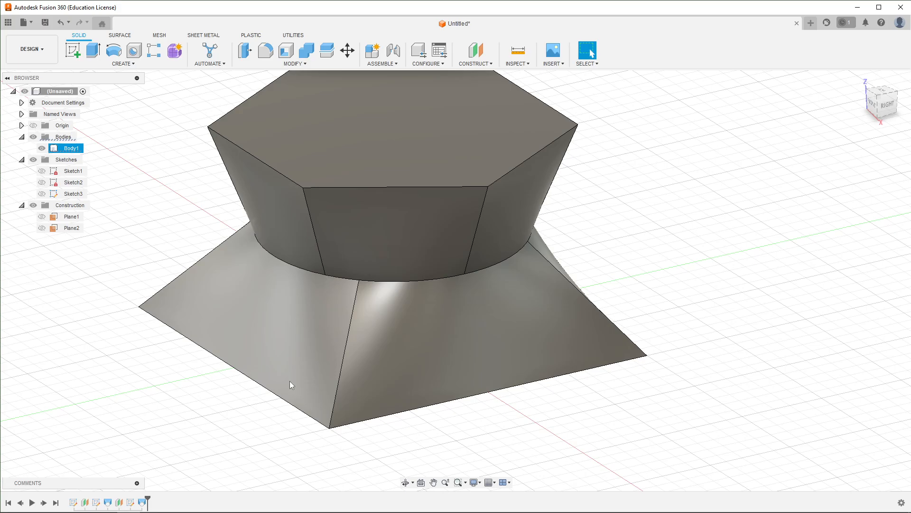
{"action": "middle_click_drag", "start_coordinate": [653, 384], "coordinate": [592, 364], "text": "shift"}
{"action": "scroll", "coordinate": [593, 362], "scroll_direction": "down", "scroll_amount": 2}
{"action": "scroll", "coordinate": [597, 358], "scroll_direction": "up", "scroll_amount": 3}
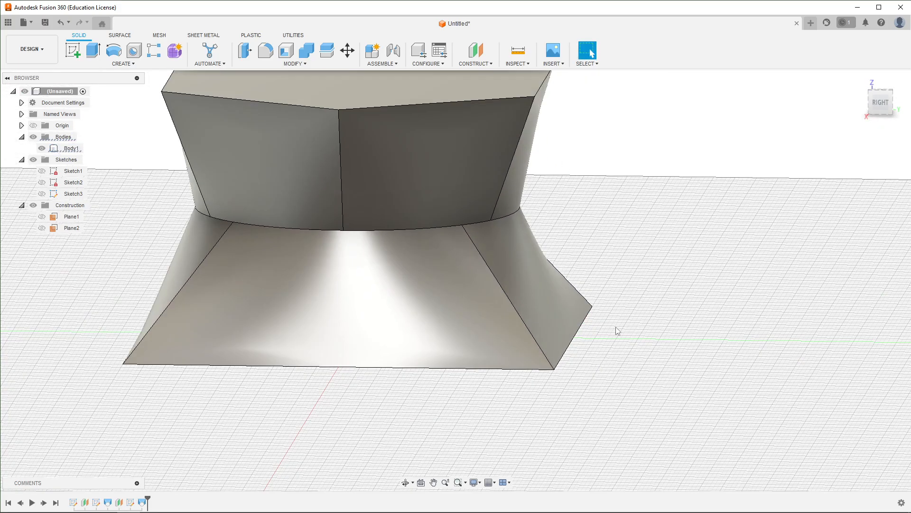
{"action": "scroll", "coordinate": [648, 361], "scroll_direction": "down", "scroll_amount": 4}
{"action": "middle_click_drag", "start_coordinate": [647, 346], "coordinate": [673, 348], "text": "shift"}
{"action": "left_click", "coordinate": [648, 362]}
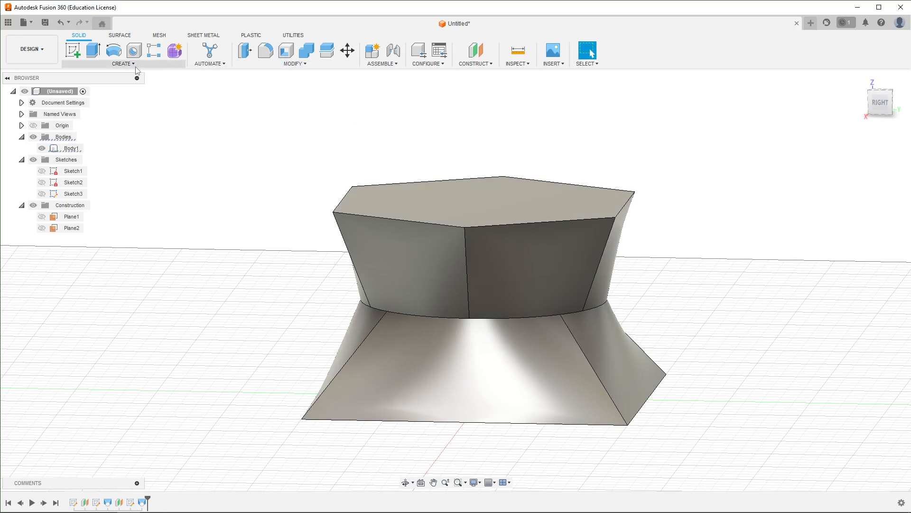
{"action": "middle_click_drag", "start_coordinate": [330, 252], "coordinate": [443, 201], "text": "shift"}
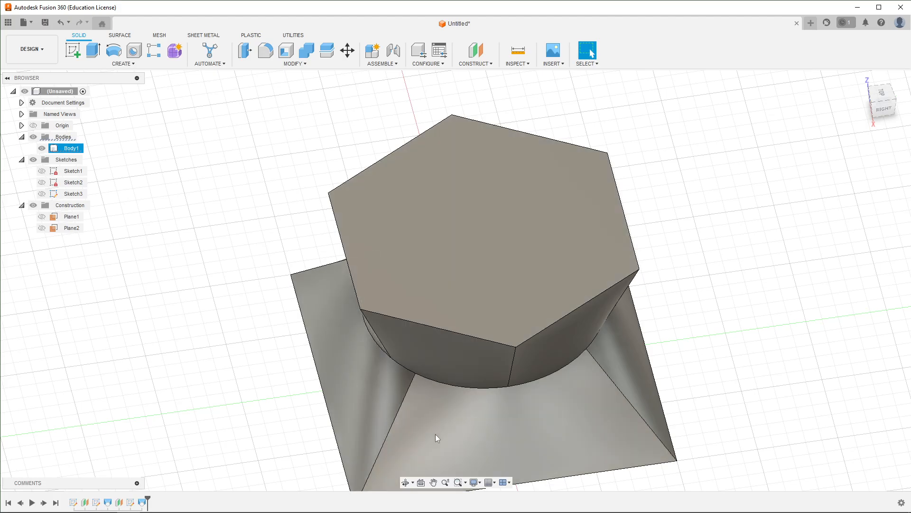
- Shell the body with a 2 mm inside thickness, removing its hexagonal top face
{"action": "left_click", "coordinate": [287, 52]}
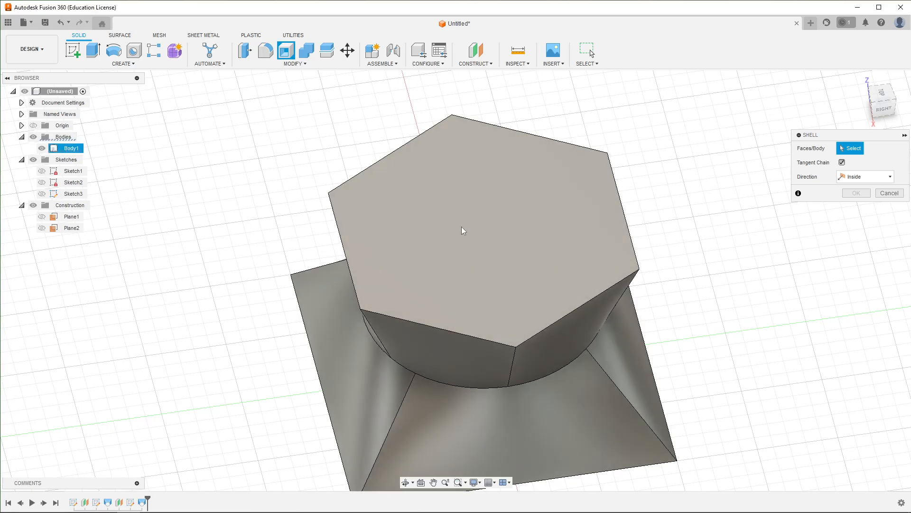
{"action": "left_click", "coordinate": [461, 226]}
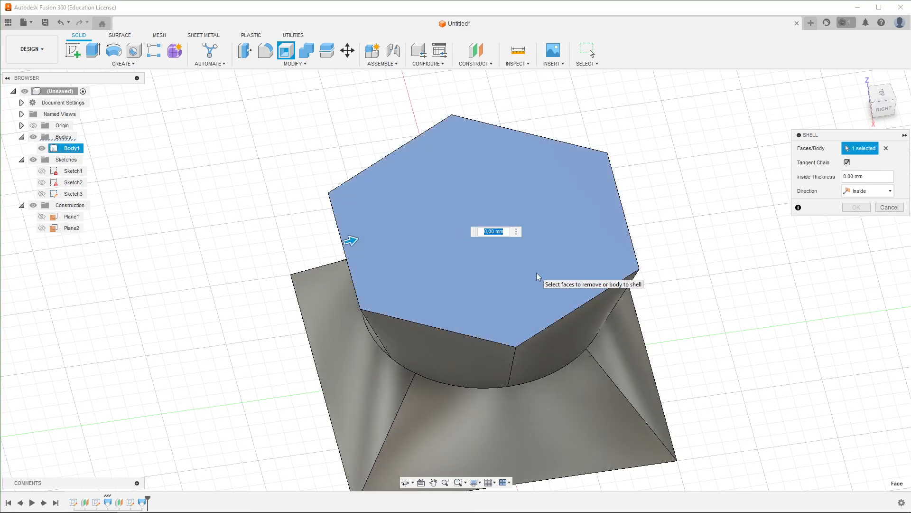
{"action": "type", "text": "2"}
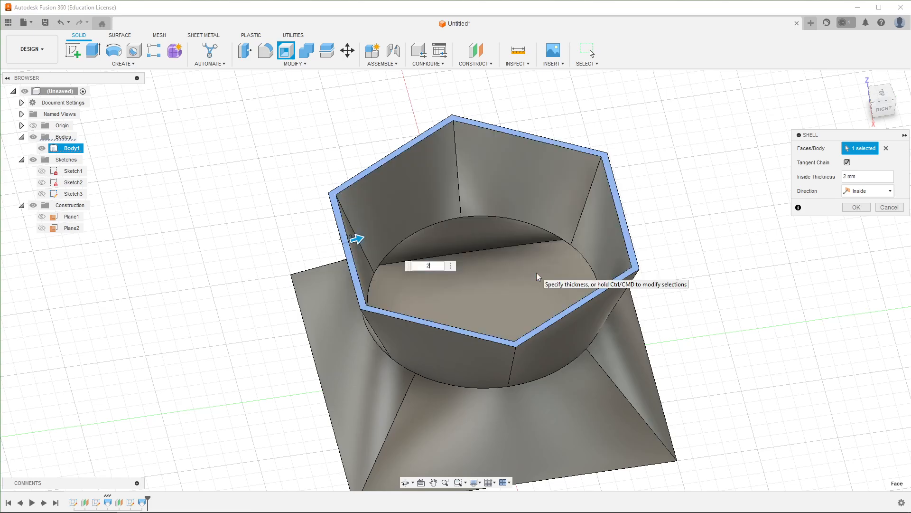
{"action": "middle_click_drag", "start_coordinate": [640, 309], "coordinate": [523, 294], "text": "shift"}
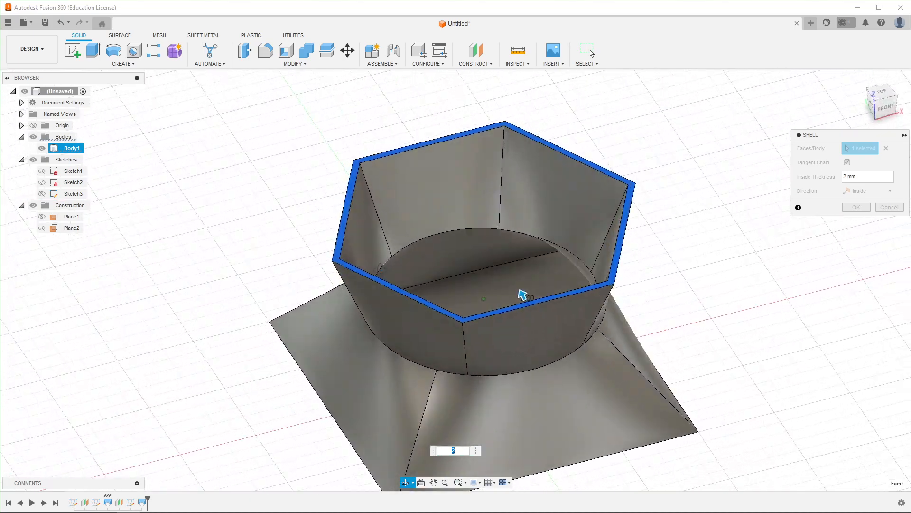
{"action": "mouse_move", "coordinate": [486, 349]}
{"action": "middle_mouse_down", "text": "shift"}
{"action": "mouse_move", "coordinate": [468, 330]}
{"action": "mouse_move", "coordinate": [488, 362]}
{"action": "middle_mouse_up", "text": "shift"}
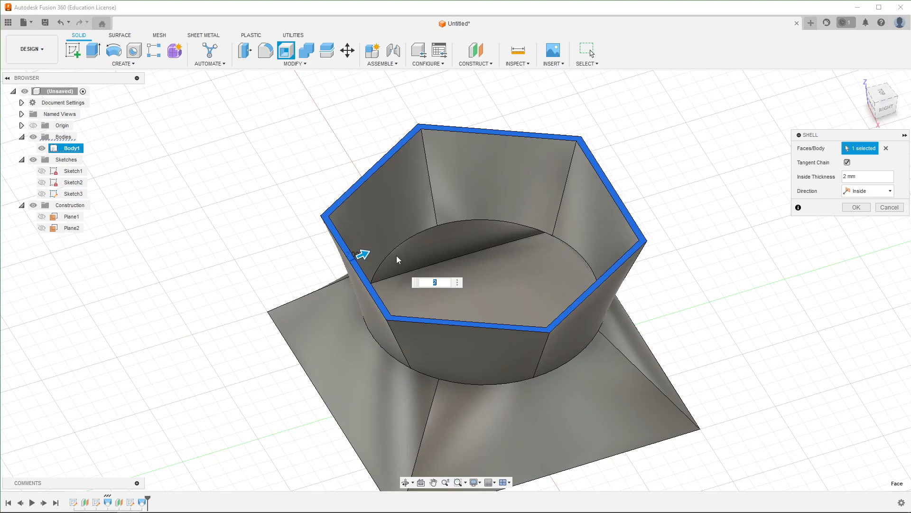
{"action": "left_click", "coordinate": [857, 207]}
- Inspect the hollowed body from several angles
{"action": "middle_click_drag", "start_coordinate": [636, 327], "coordinate": [432, 288], "text": "shift"}
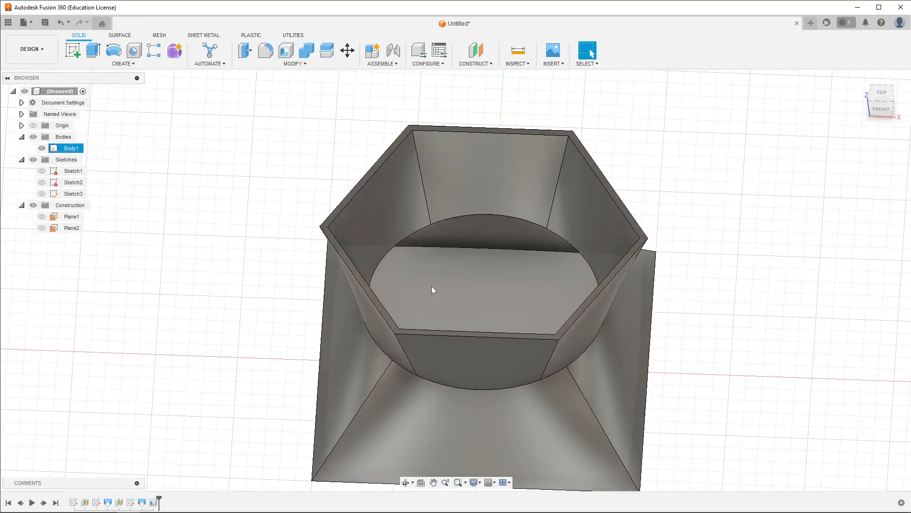
{"action": "scroll", "coordinate": [568, 319], "scroll_direction": "down", "scroll_amount": 3}
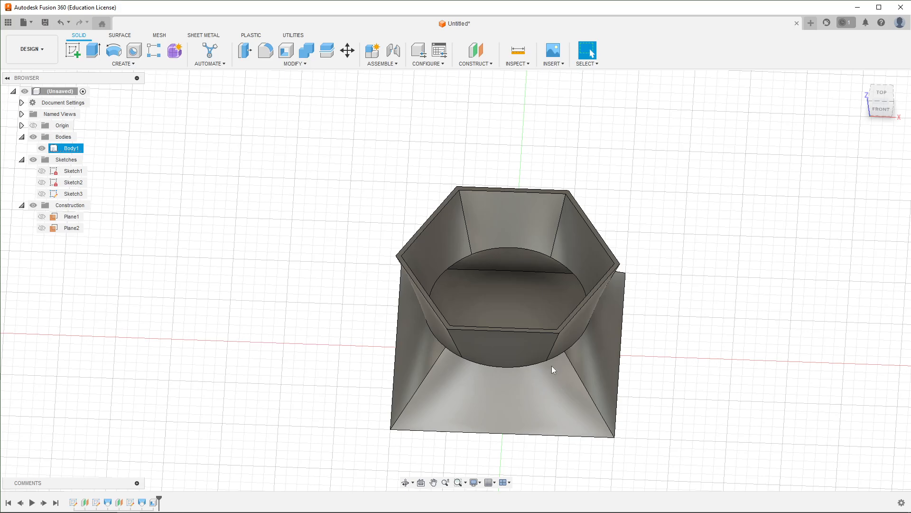
{"action": "middle_click_drag", "start_coordinate": [701, 382], "coordinate": [583, 369], "text": "shift"}
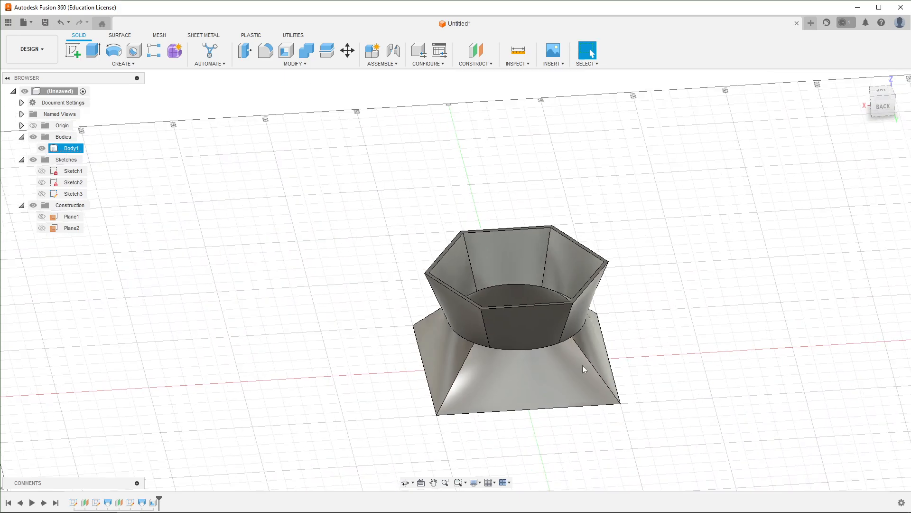
{"action": "middle_click_drag", "start_coordinate": [627, 299], "coordinate": [563, 285]}
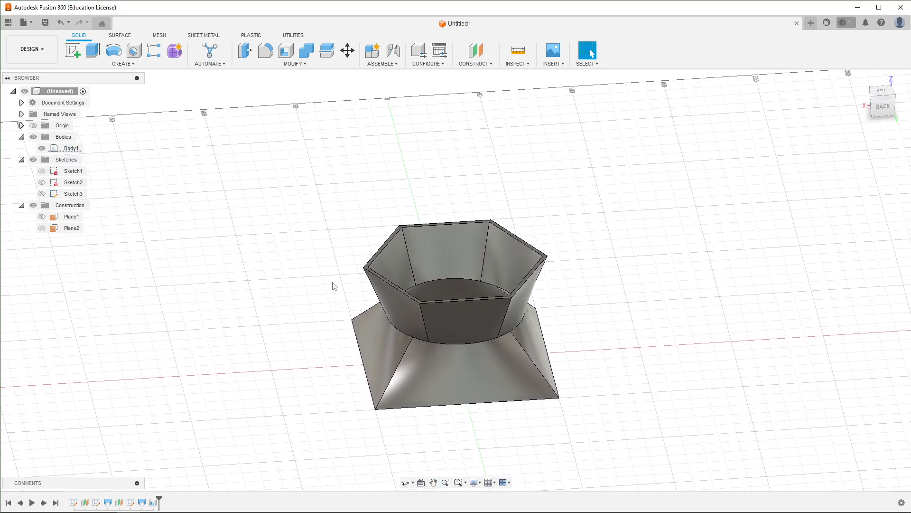
{"action": "left_click", "coordinate": [474, 64]}
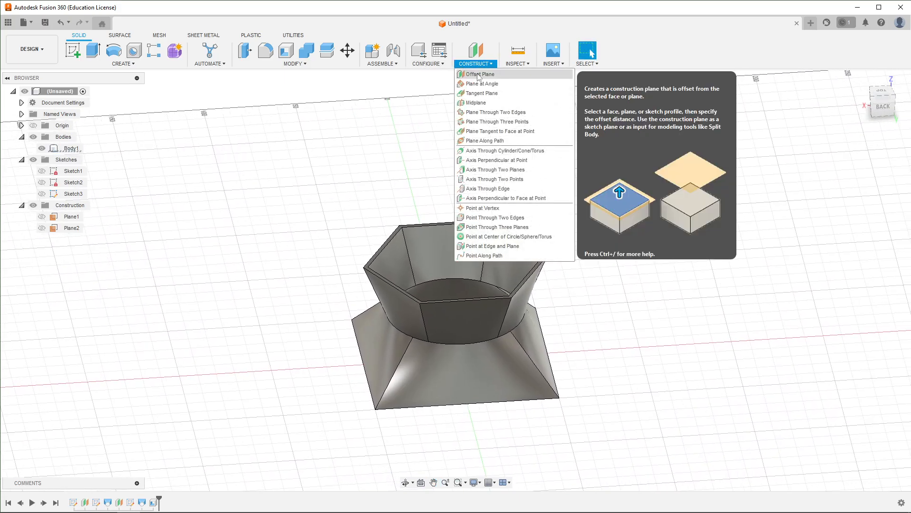
{"action": "left_click", "coordinate": [235, 255]}
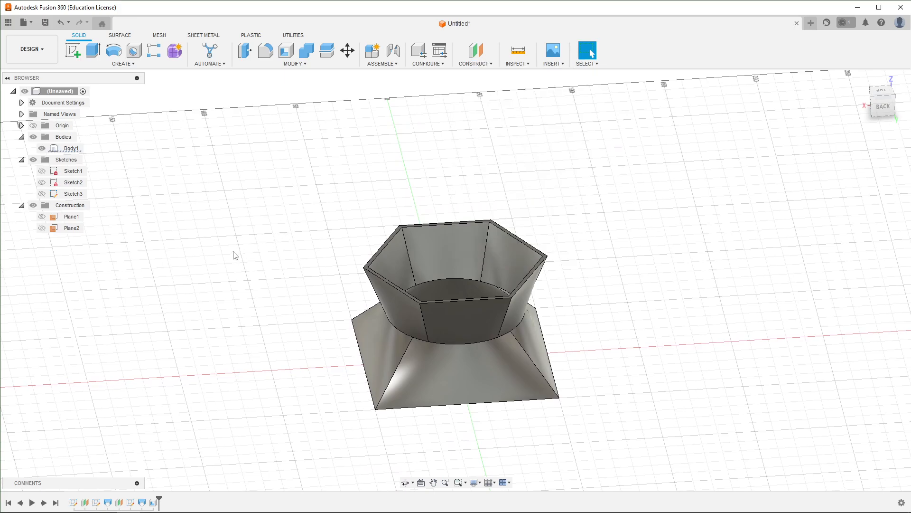